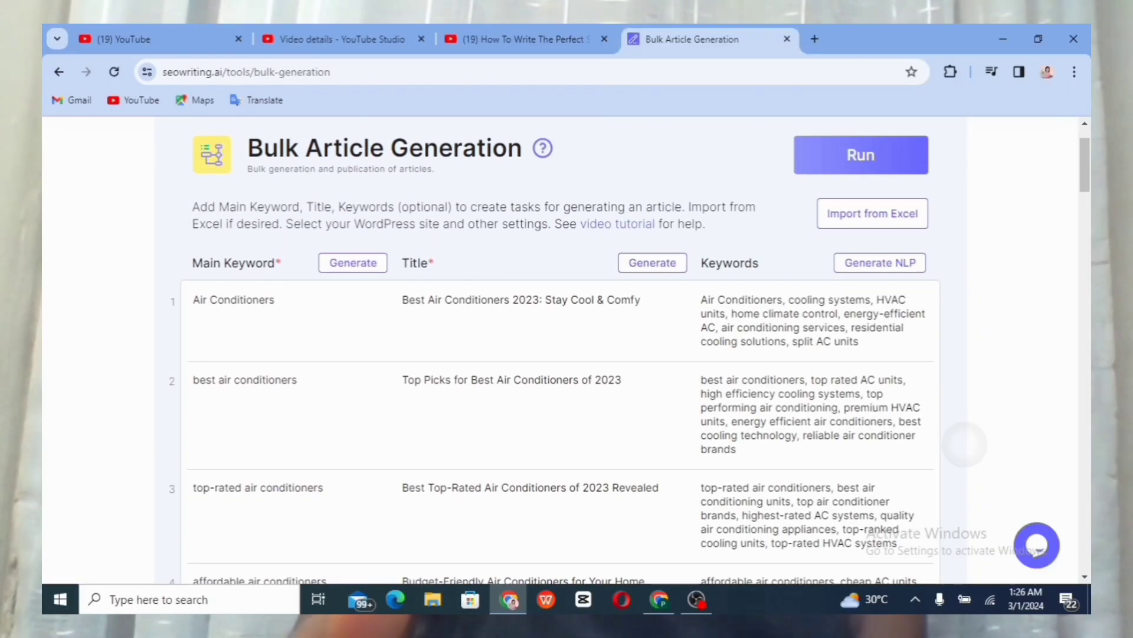
Scroll the dashboard down to the 'Tools to help you create' cards
{"action": "scroll", "coordinate": [567, 355], "scroll_direction": "down", "scroll_amount": 4}
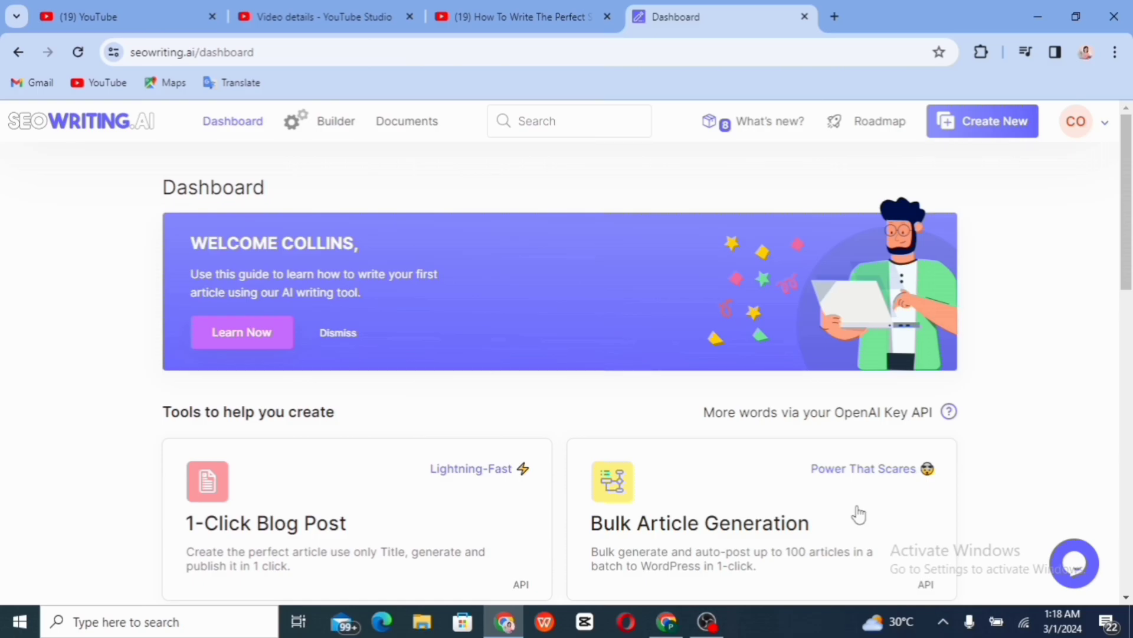
Open Bulk Article Generation, enter 'Air Conditioners' as main keyword and generate related main keywords
{"action": "scroll", "coordinate": [858, 514], "scroll_direction": "down", "scroll_amount": 5}
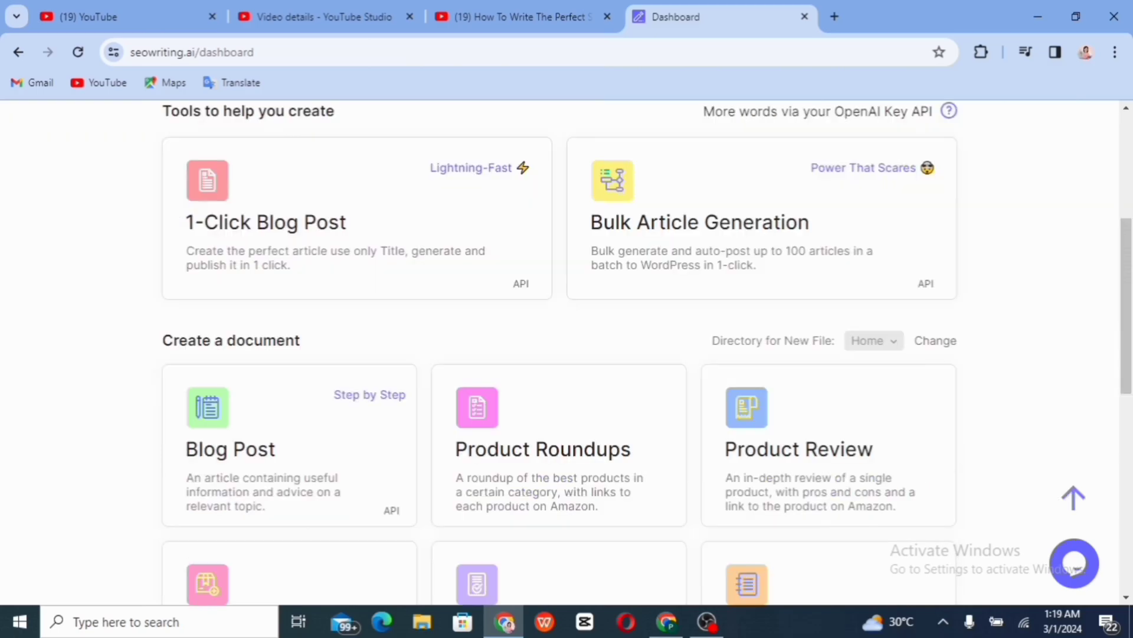
{"action": "left_click", "coordinate": [732, 248]}
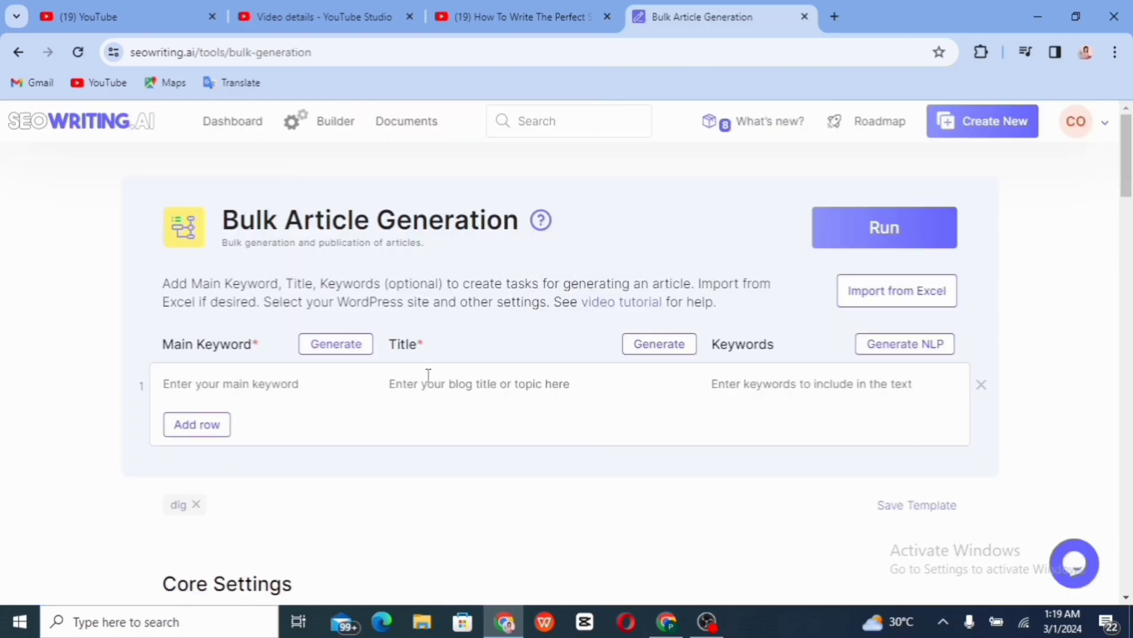
{"action": "left_click", "coordinate": [195, 384]}
{"action": "type", "text": "Air "}
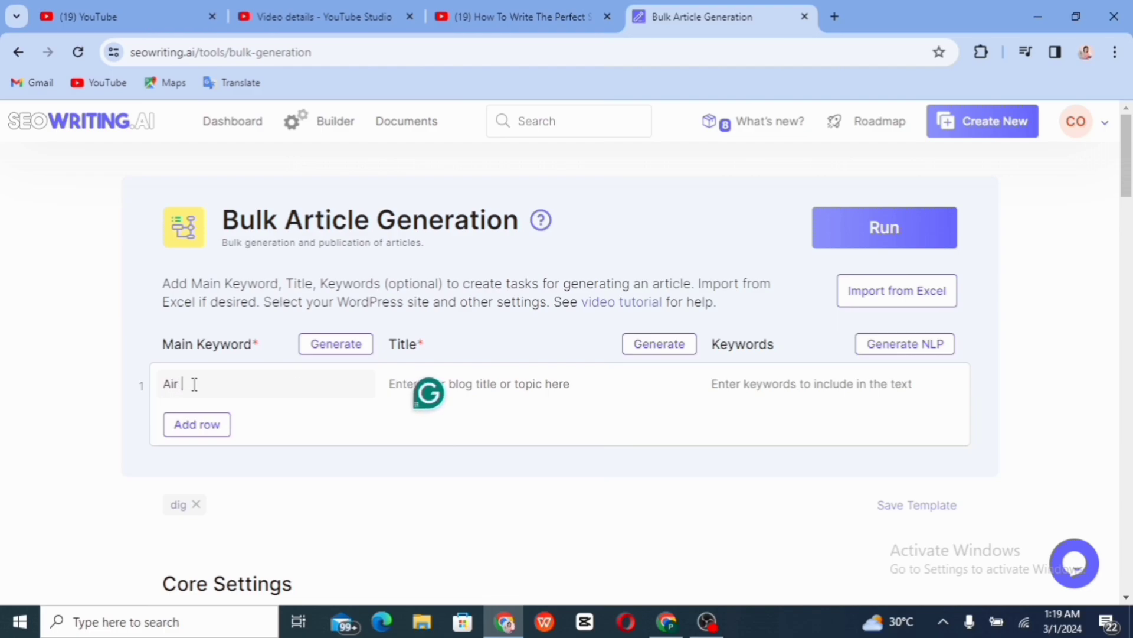
{"action": "type", "text": "Conditioners"}
{"action": "left_click", "coordinate": [334, 348]}
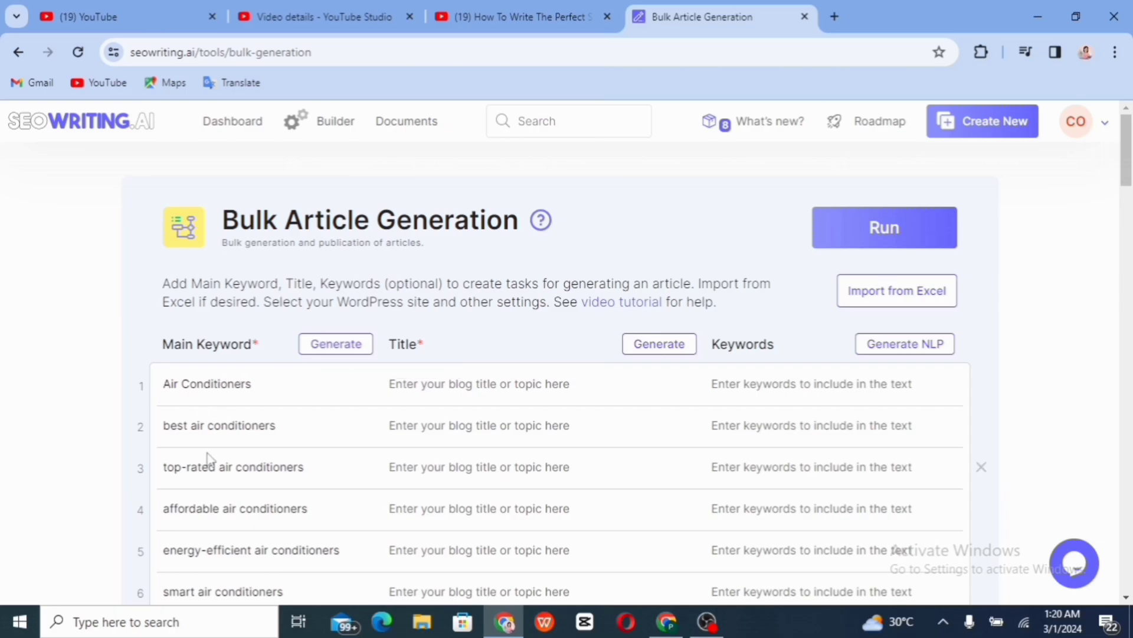
{"action": "scroll", "coordinate": [255, 452], "scroll_direction": "down", "scroll_amount": 4}
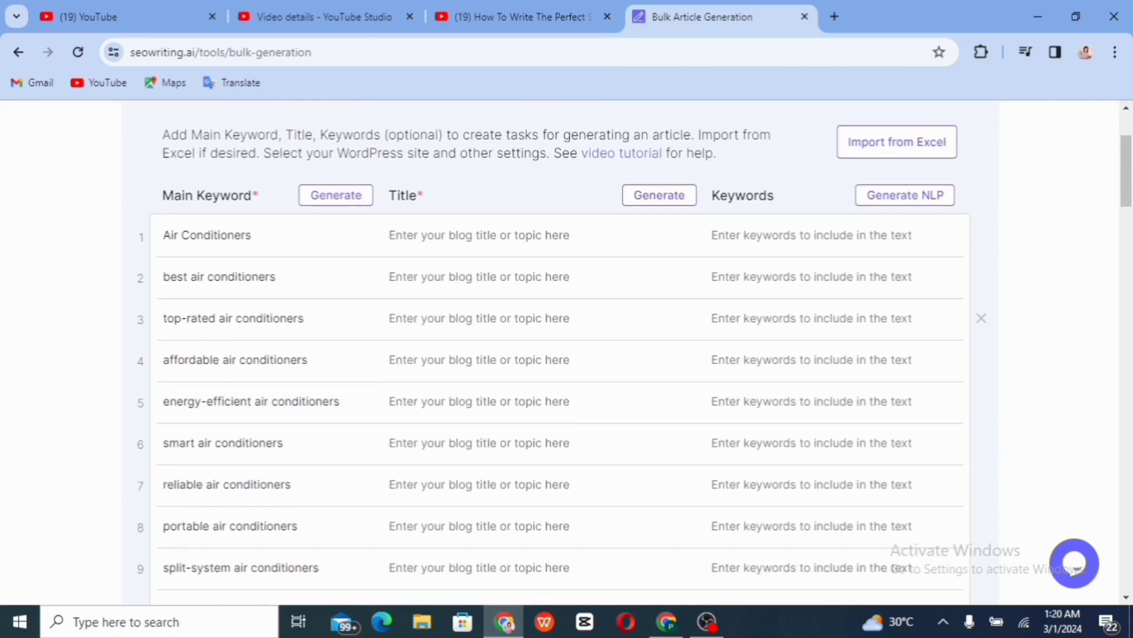
{"action": "scroll", "coordinate": [255, 452], "scroll_direction": "up", "scroll_amount": 2}
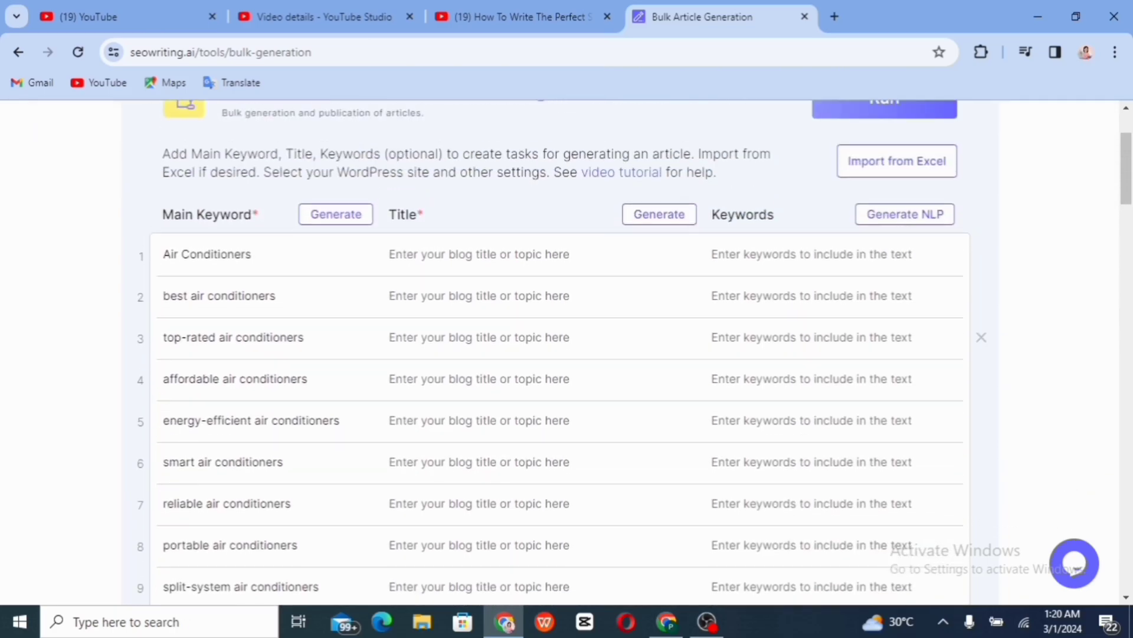
{"action": "scroll", "coordinate": [243, 242], "scroll_direction": "up", "scroll_amount": 2}
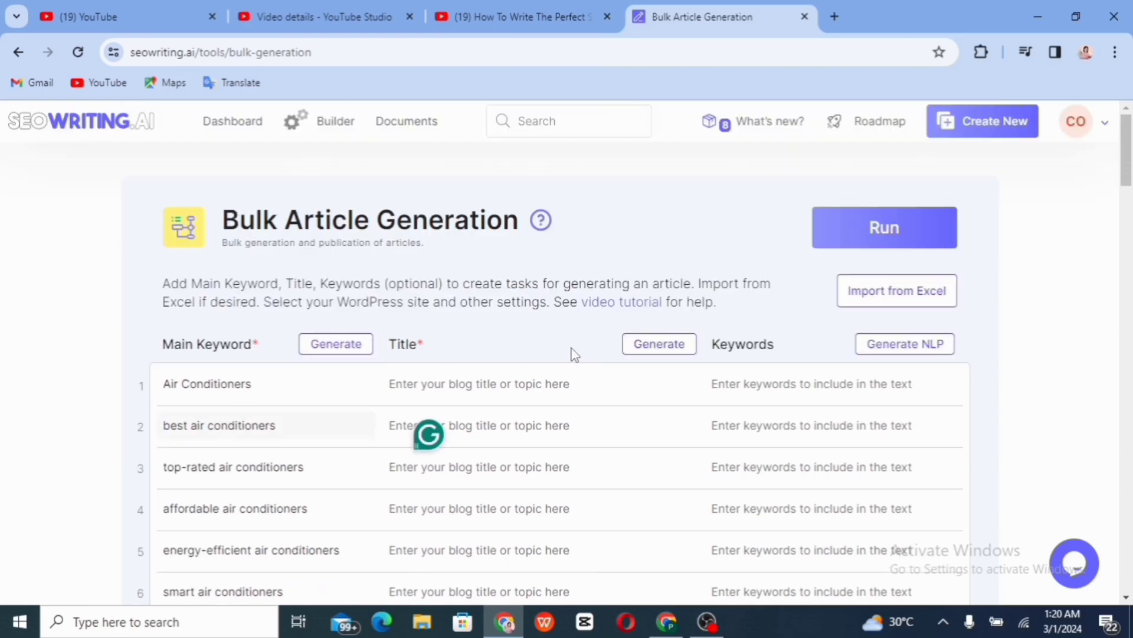
Generate a blog title for each of the eleven air conditioner keyword rows
{"action": "left_click", "coordinate": [653, 352]}
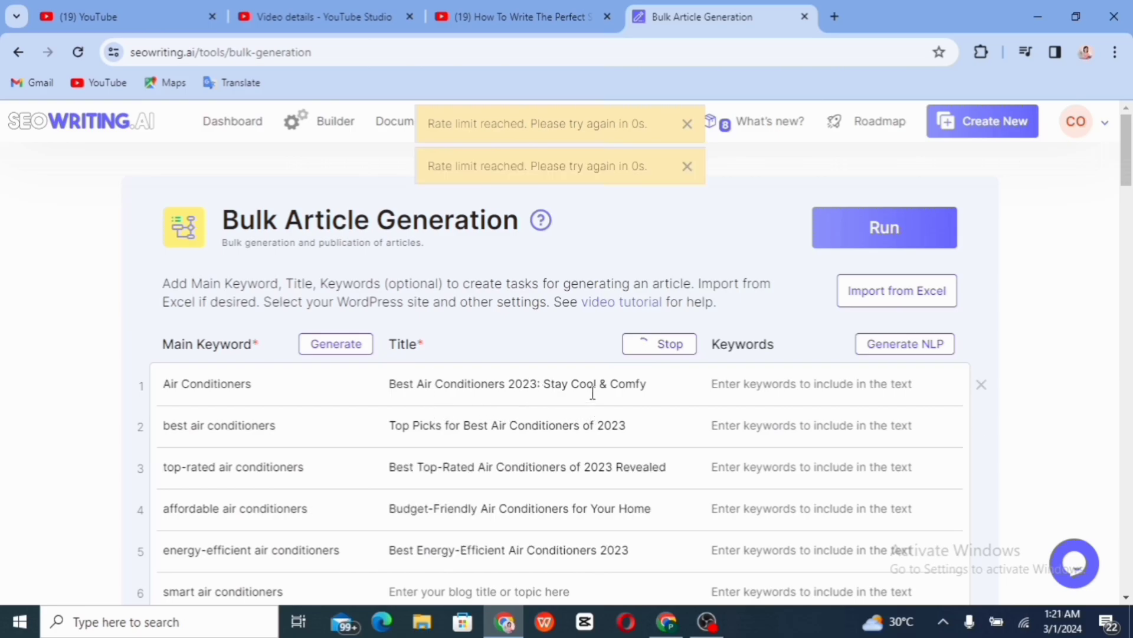
{"action": "scroll", "coordinate": [593, 392], "scroll_direction": "down", "scroll_amount": 5}
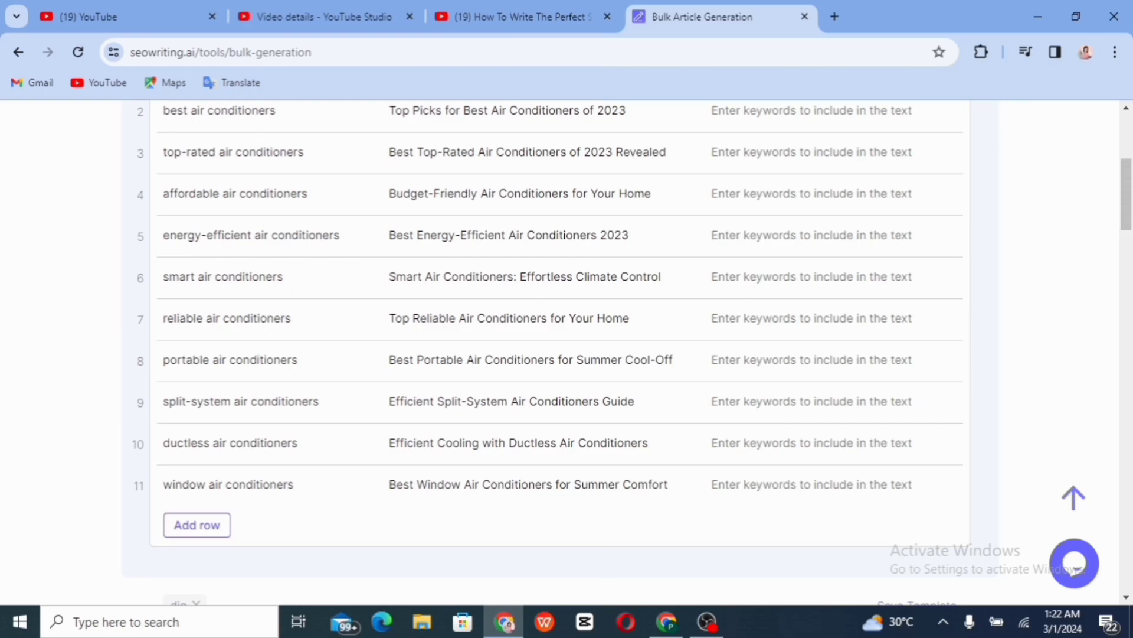
{"action": "scroll", "coordinate": [566, 348], "scroll_direction": "up", "scroll_amount": 2}
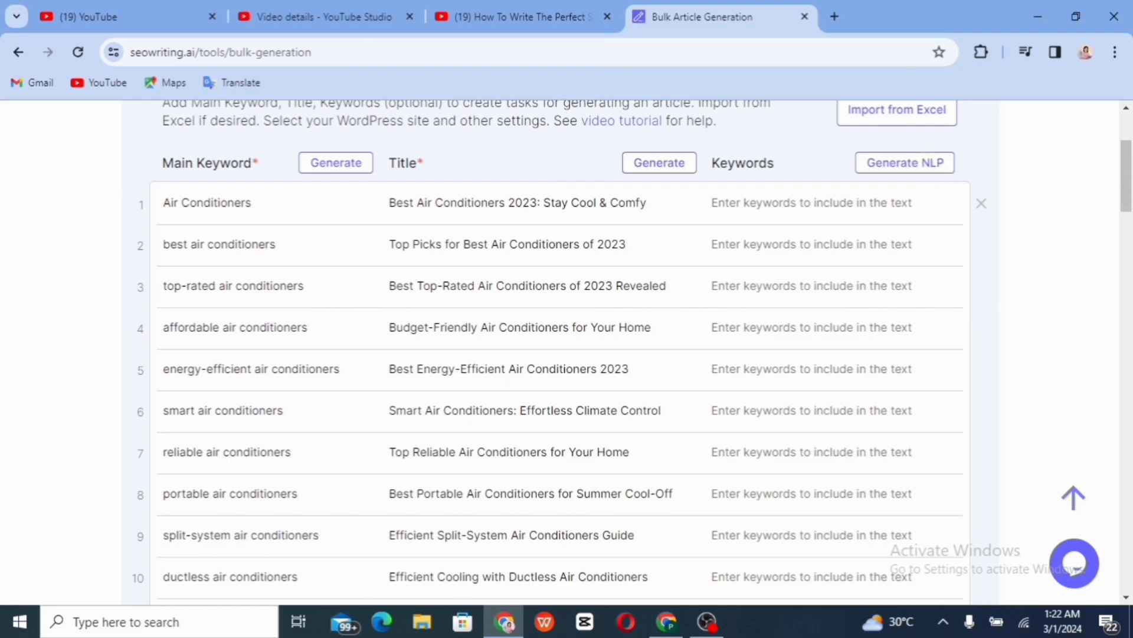
{"action": "scroll", "coordinate": [656, 198], "scroll_direction": "up", "scroll_amount": 2}
Run Generate NLP to fill the Keywords column with related keyword lists row by row
{"action": "left_click", "coordinate": [905, 283]}
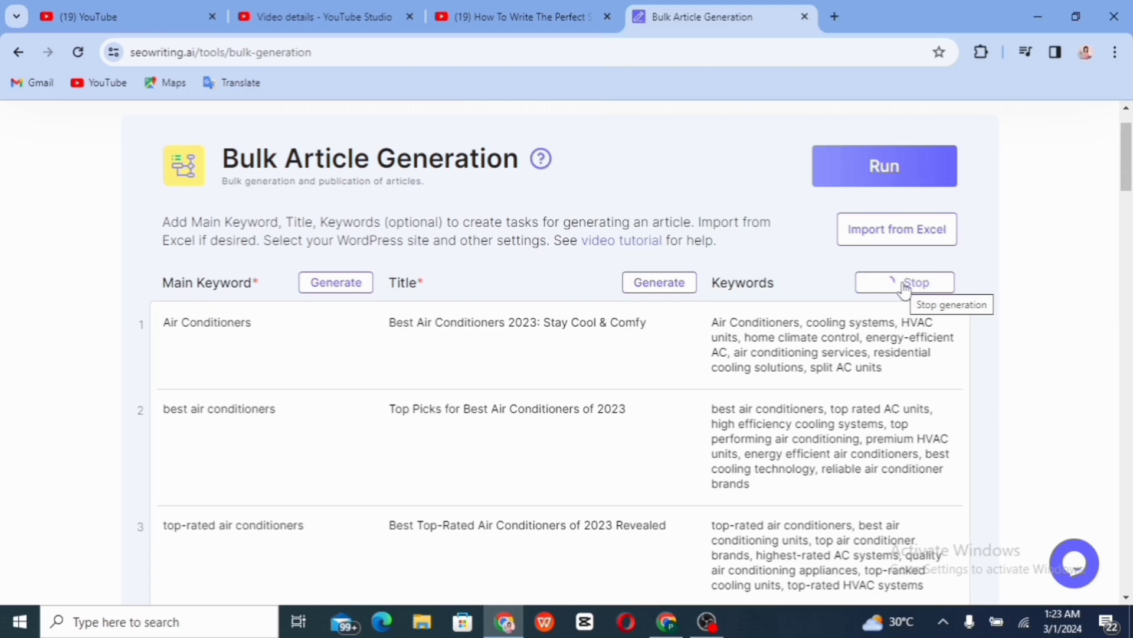
{"action": "scroll", "coordinate": [905, 288], "scroll_direction": "down", "scroll_amount": 7}
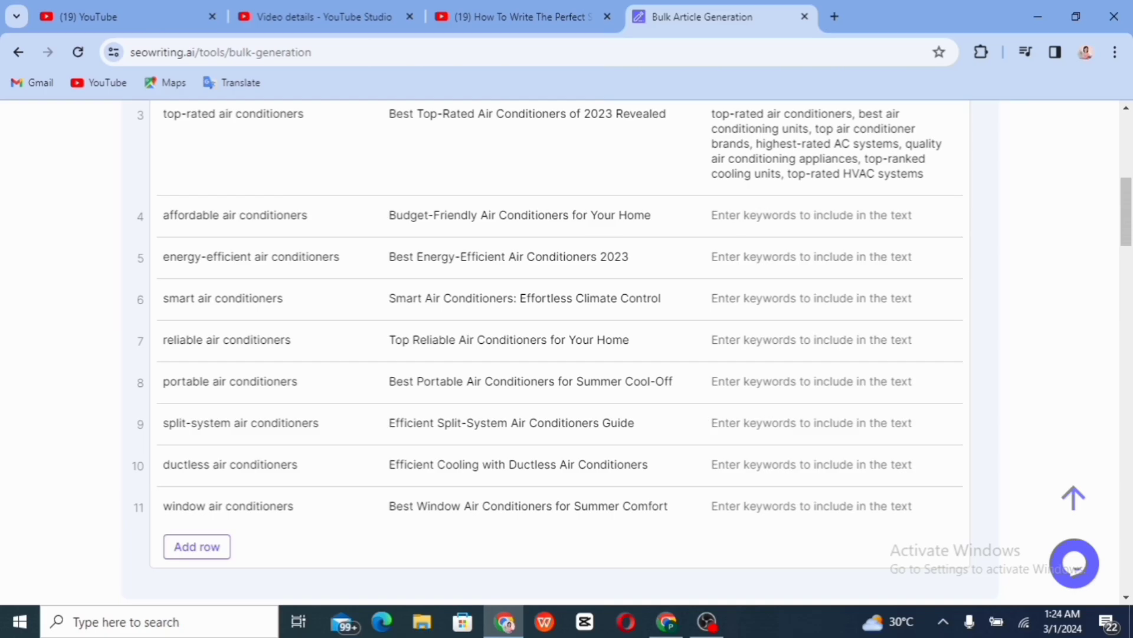
{"action": "scroll", "coordinate": [561, 355], "scroll_direction": "up", "scroll_amount": 5}
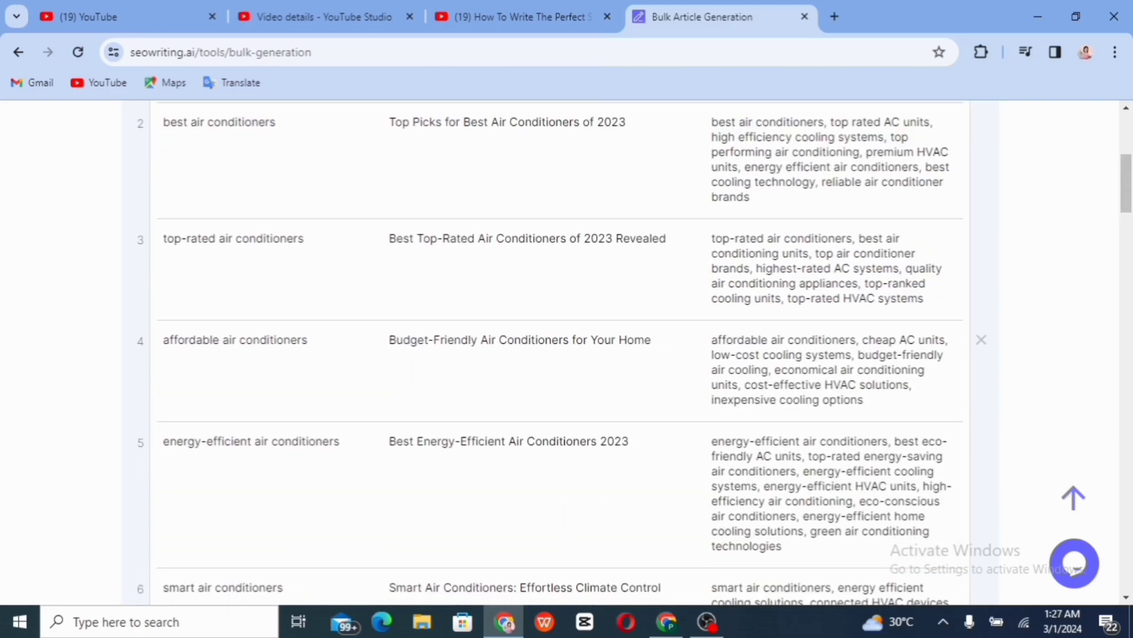
Set the article language to English (UK) in Core Settings
{"action": "scroll", "coordinate": [672, 310], "scroll_direction": "up", "scroll_amount": 2}
{"action": "scroll", "coordinate": [366, 354], "scroll_direction": "down", "scroll_amount": 15}
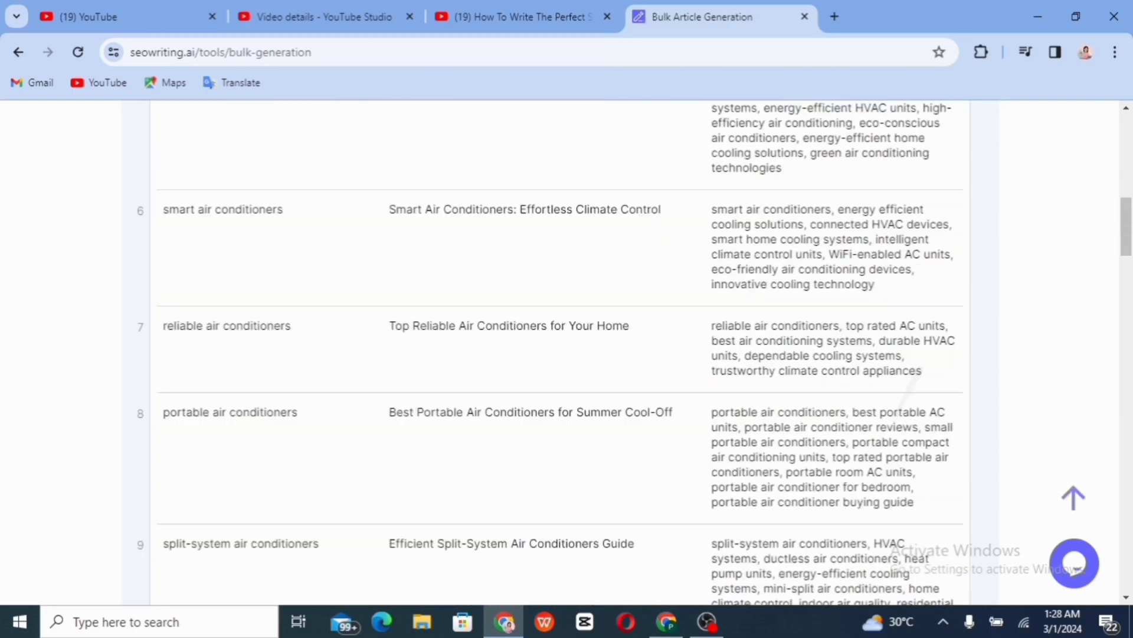
{"action": "scroll", "coordinate": [627, 348], "scroll_direction": "down", "scroll_amount": 3}
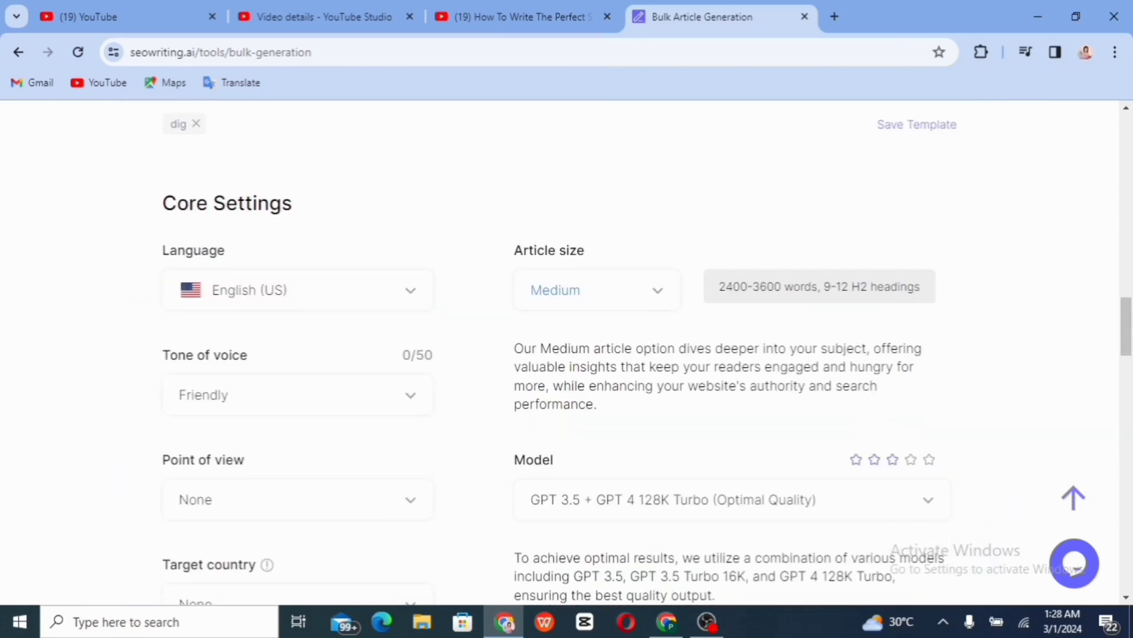
{"action": "scroll", "coordinate": [430, 318], "scroll_direction": "up", "scroll_amount": 1}
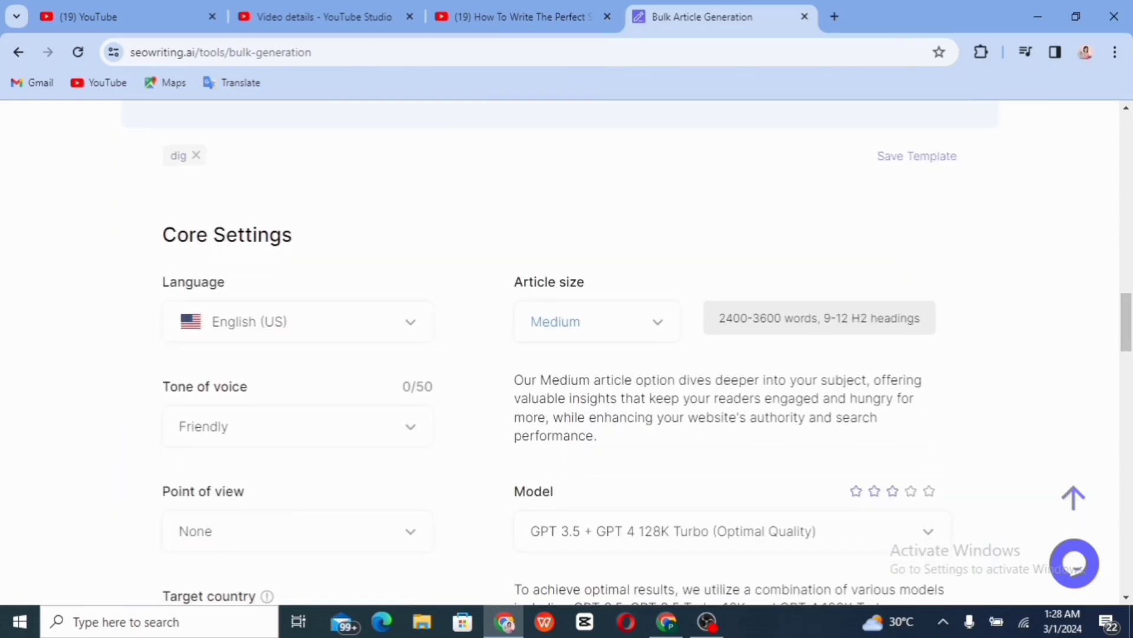
{"action": "left_click", "coordinate": [413, 326]}
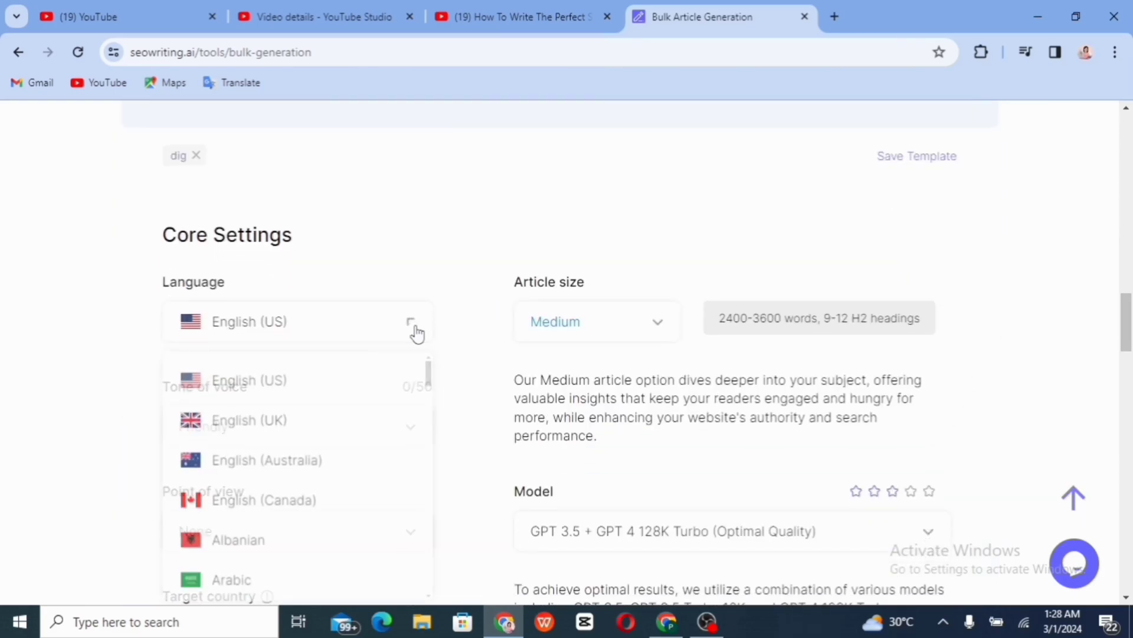
{"action": "left_click", "coordinate": [305, 428]}
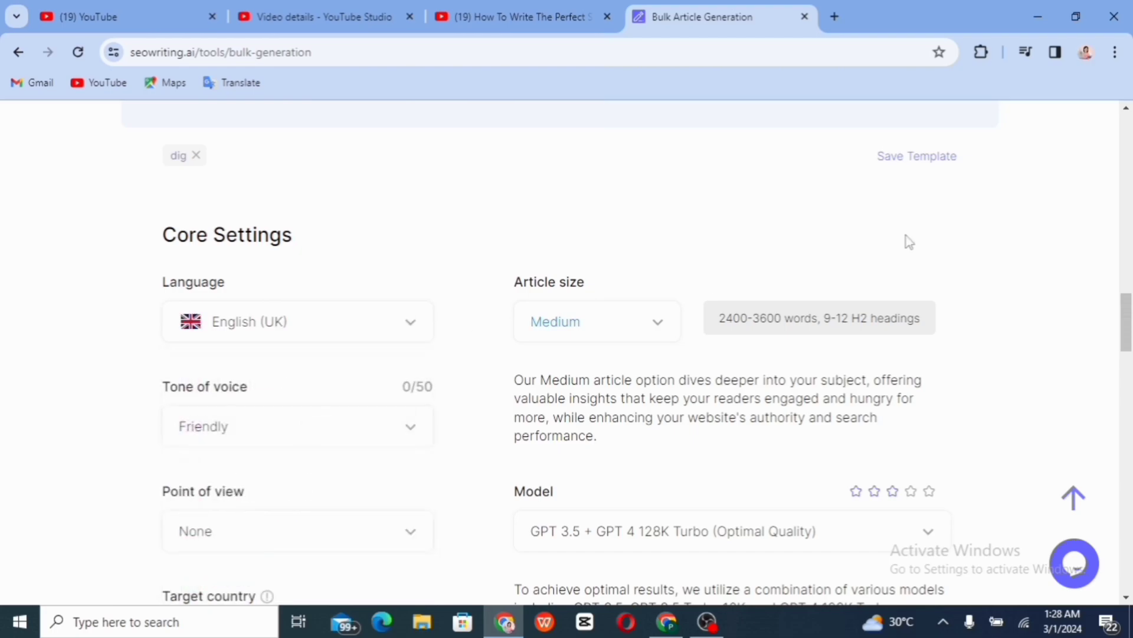
Save the current setup as a template named 'Air Conditioners'
{"action": "left_click", "coordinate": [925, 167]}
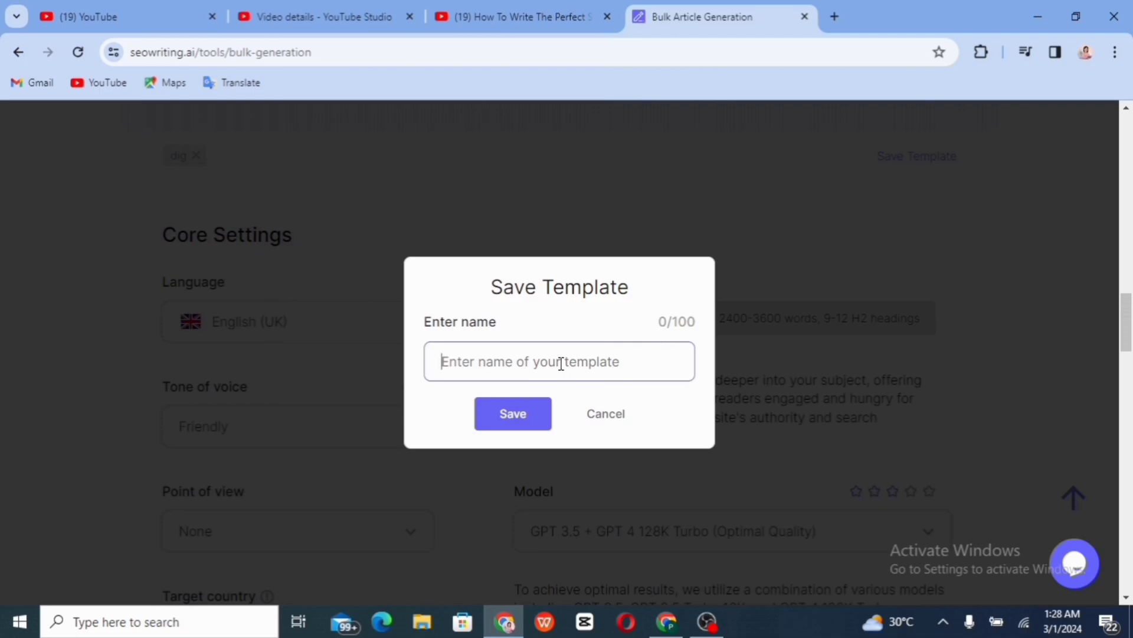
{"action": "type", "text": "Air"}
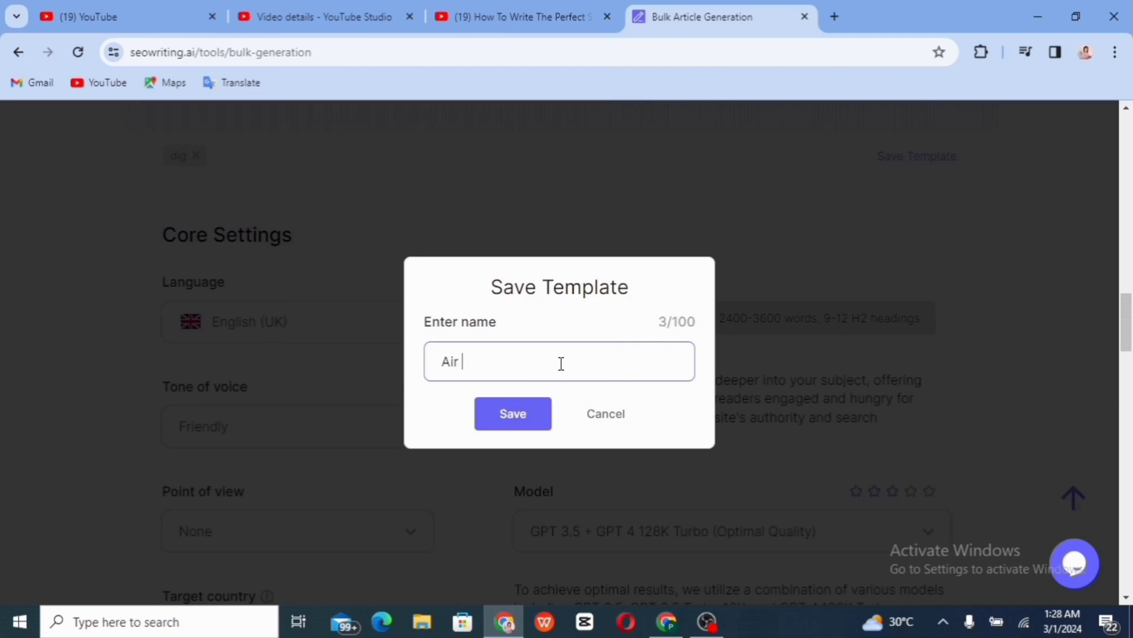
{"action": "type", "text": " Conditzio"}
{"action": "key", "text": "BackSpace"}
{"action": "key", "text": "BackSpace"}
{"action": "key", "text": "BackSpace"}
{"action": "type", "text": "ioners"}
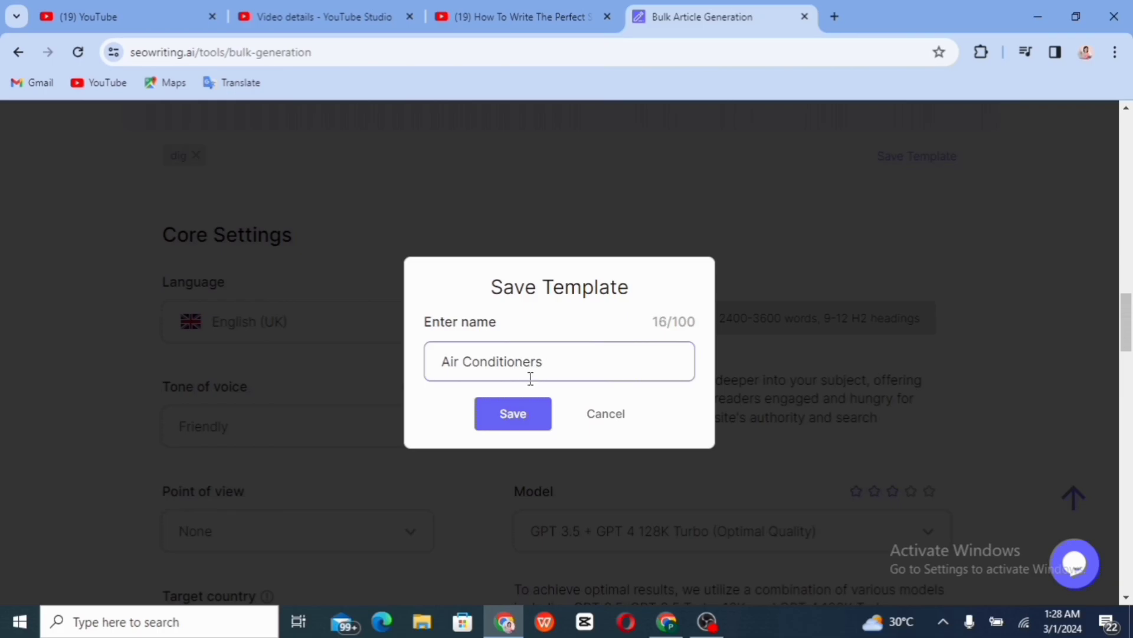
{"action": "left_click", "coordinate": [512, 414]}
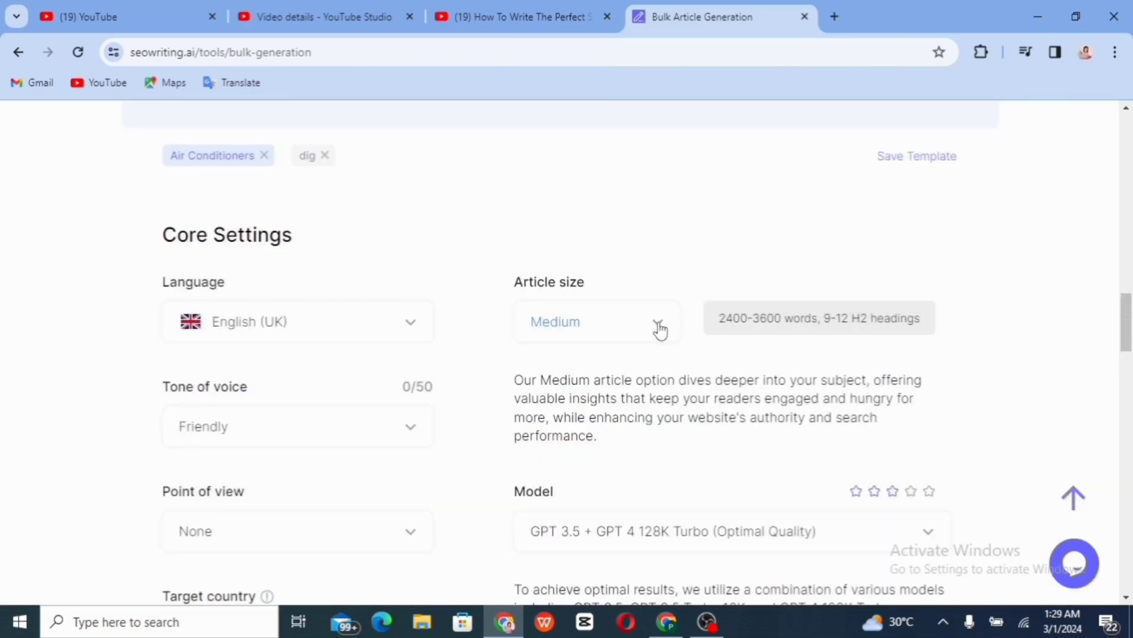
Set tone of voice to Informational, keeping Medium size, None point of view and current model
{"action": "left_click", "coordinate": [659, 328]}
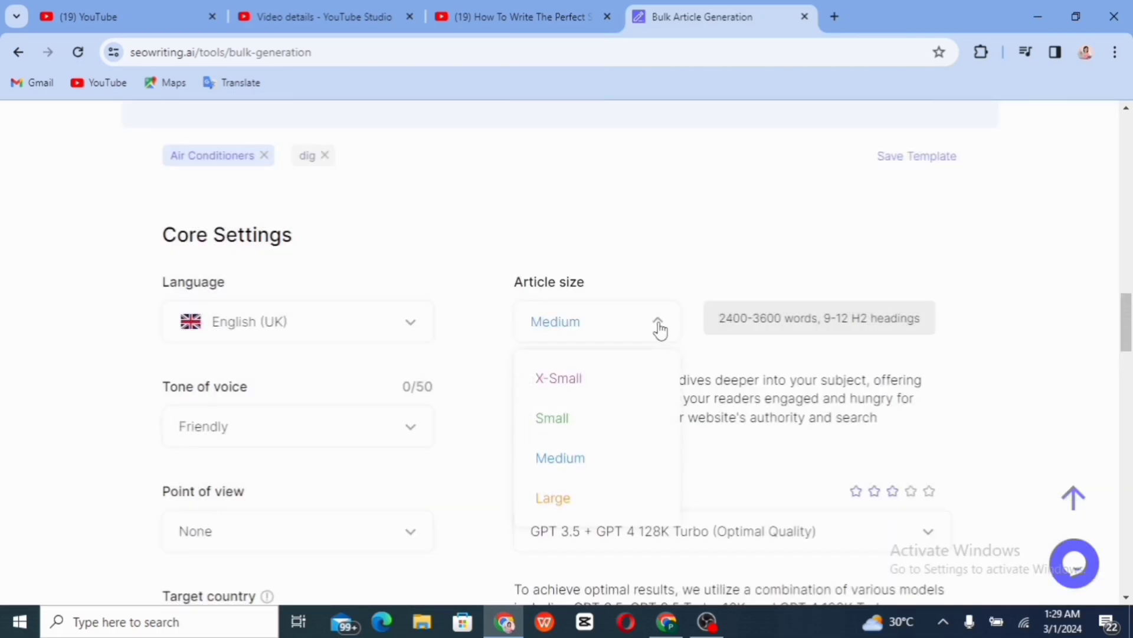
{"action": "left_click", "coordinate": [659, 329]}
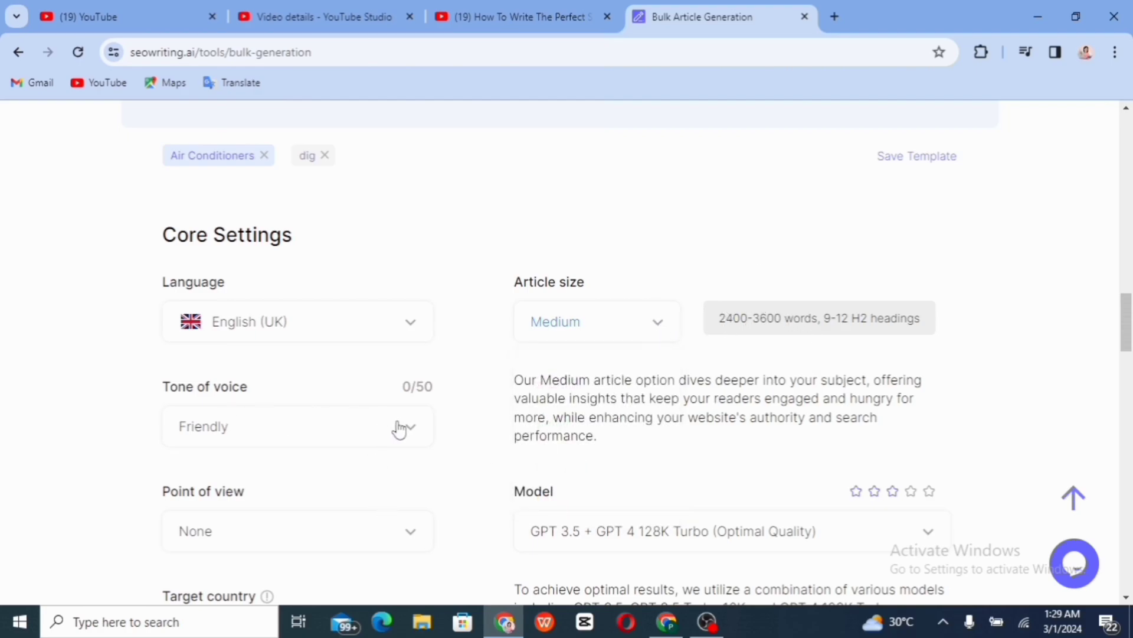
{"action": "left_click", "coordinate": [411, 435]}
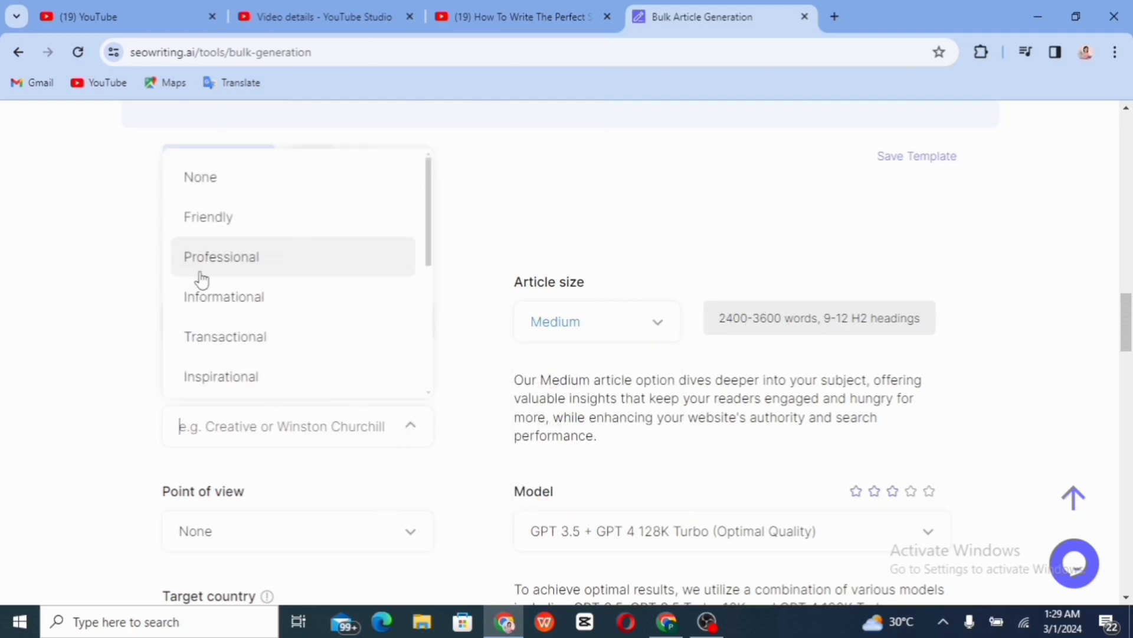
{"action": "left_click", "coordinate": [246, 308]}
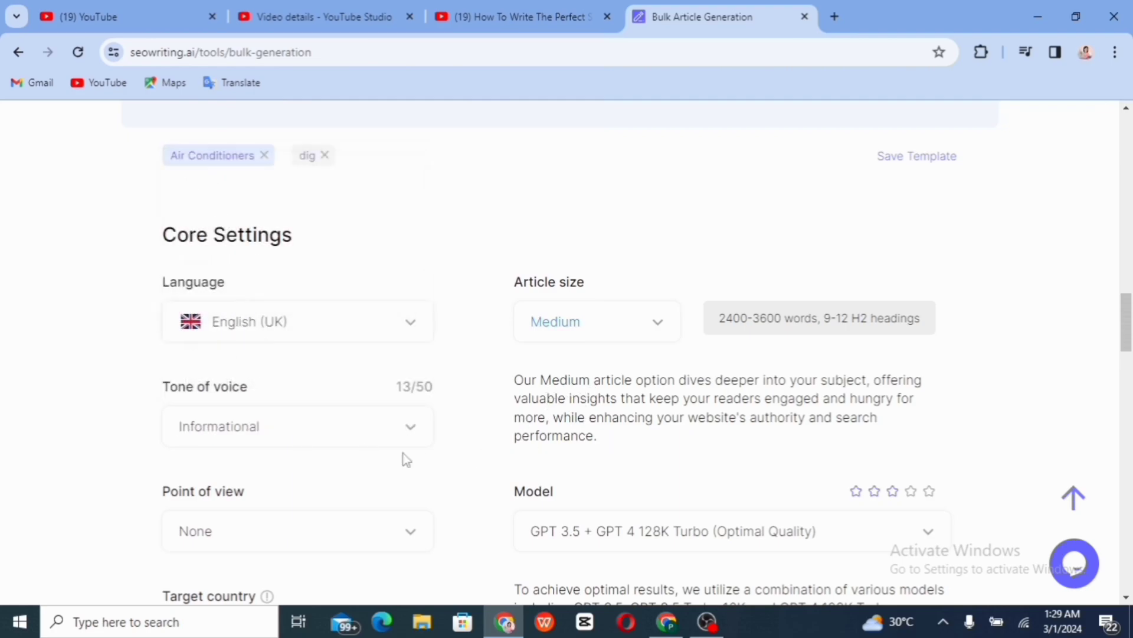
{"action": "left_click", "coordinate": [413, 539]}
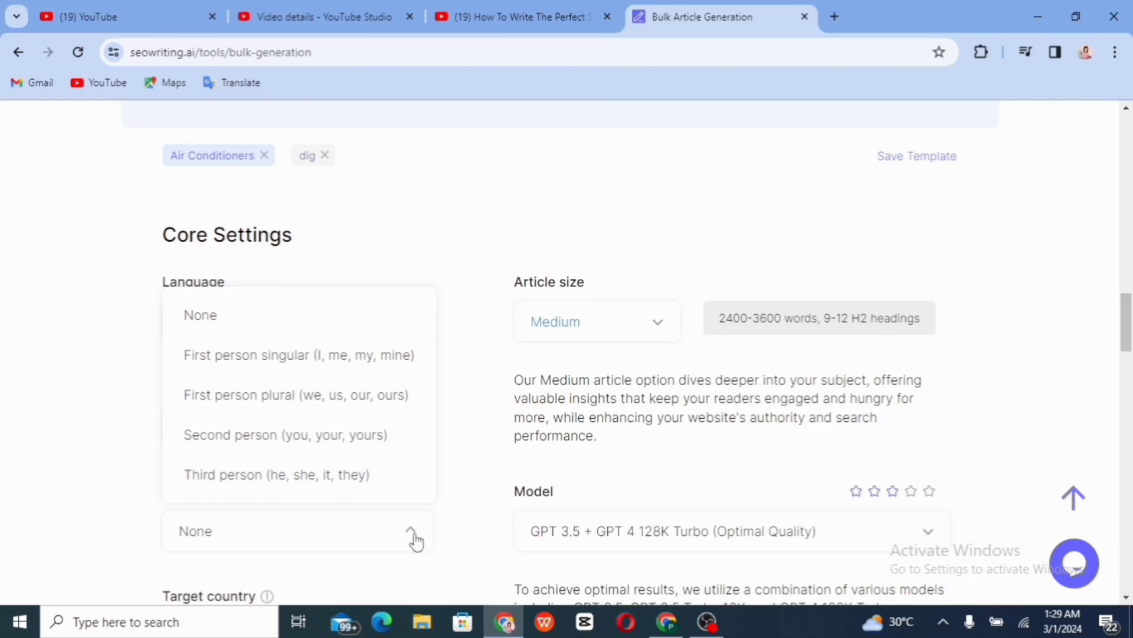
{"action": "left_click", "coordinate": [416, 538]}
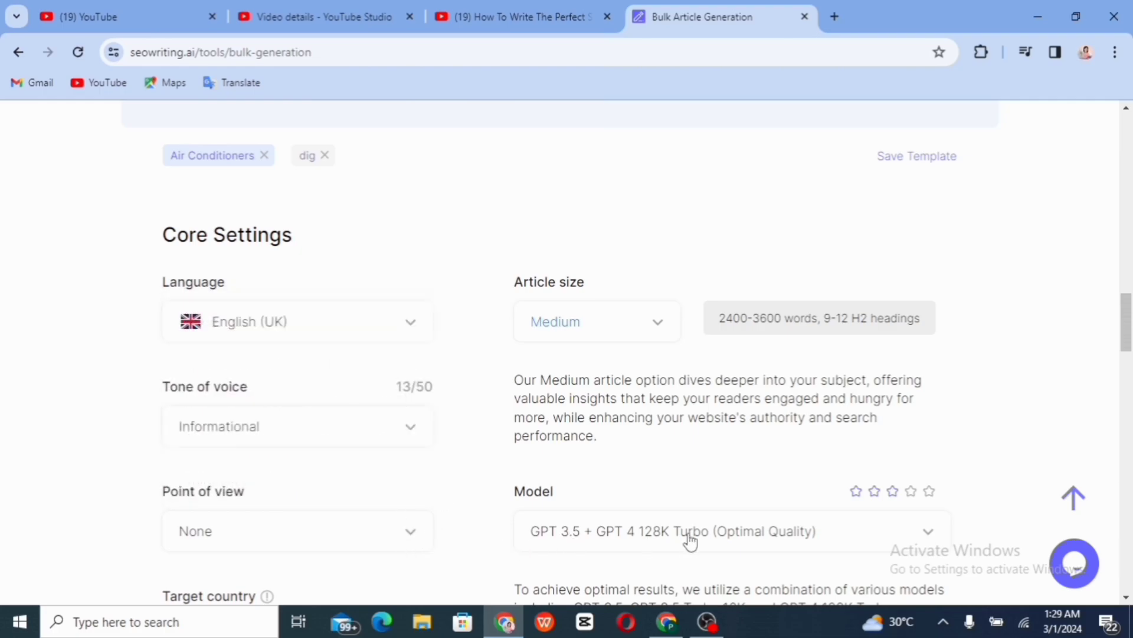
{"action": "left_click", "coordinate": [935, 541]}
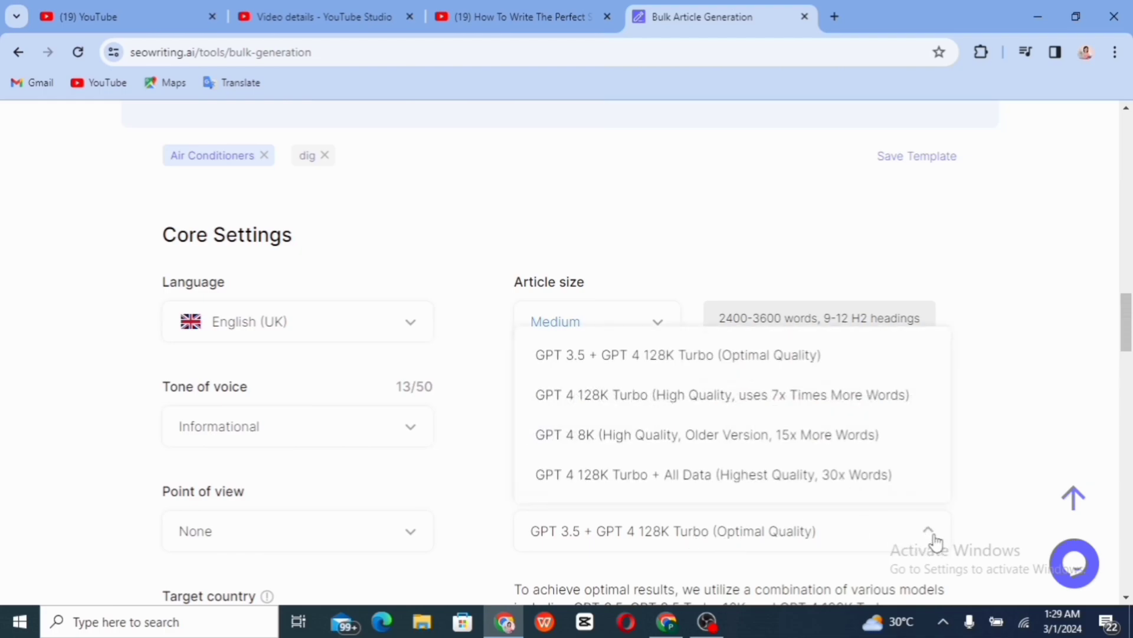
{"action": "left_click", "coordinate": [935, 540]}
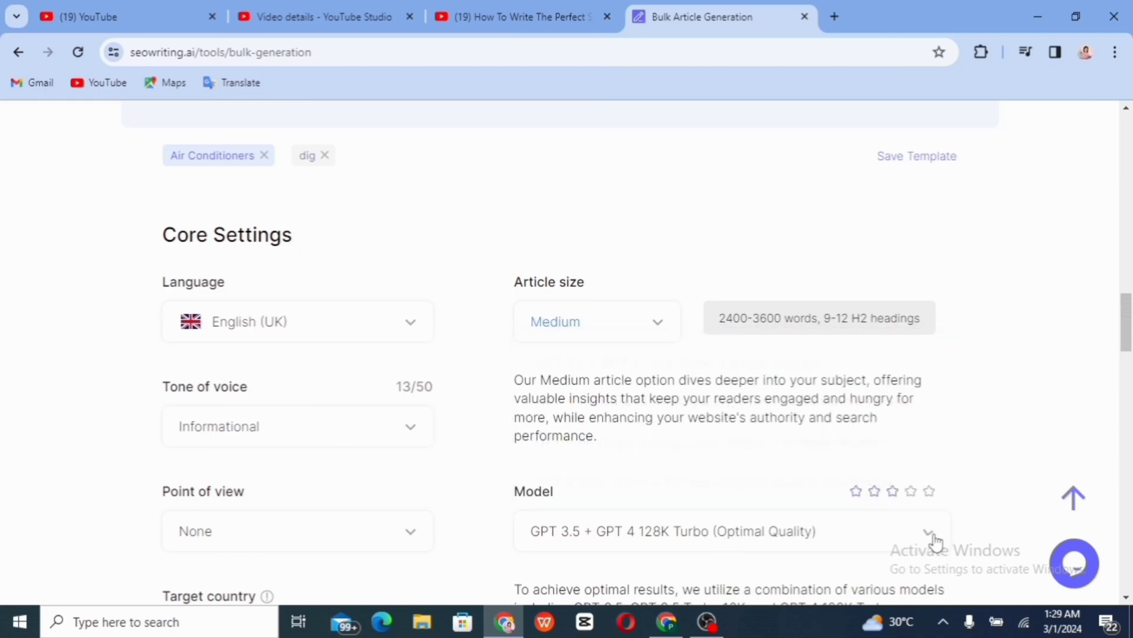
Set the target country to Nigeria
{"action": "scroll", "coordinate": [802, 593], "scroll_direction": "down", "scroll_amount": 4}
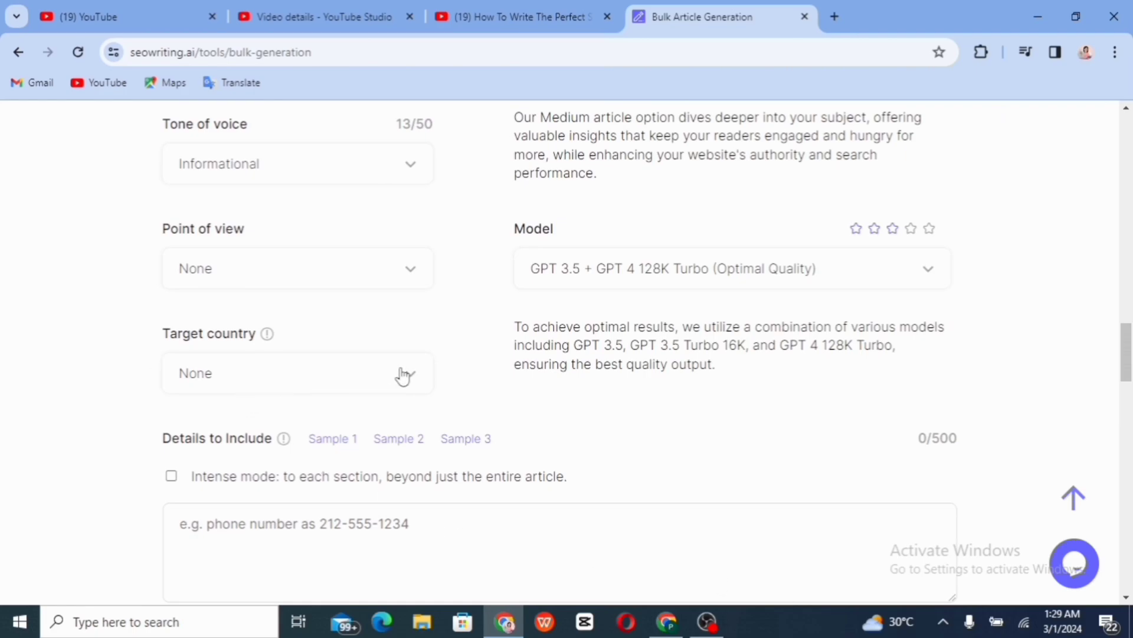
{"action": "left_click", "coordinate": [418, 381]}
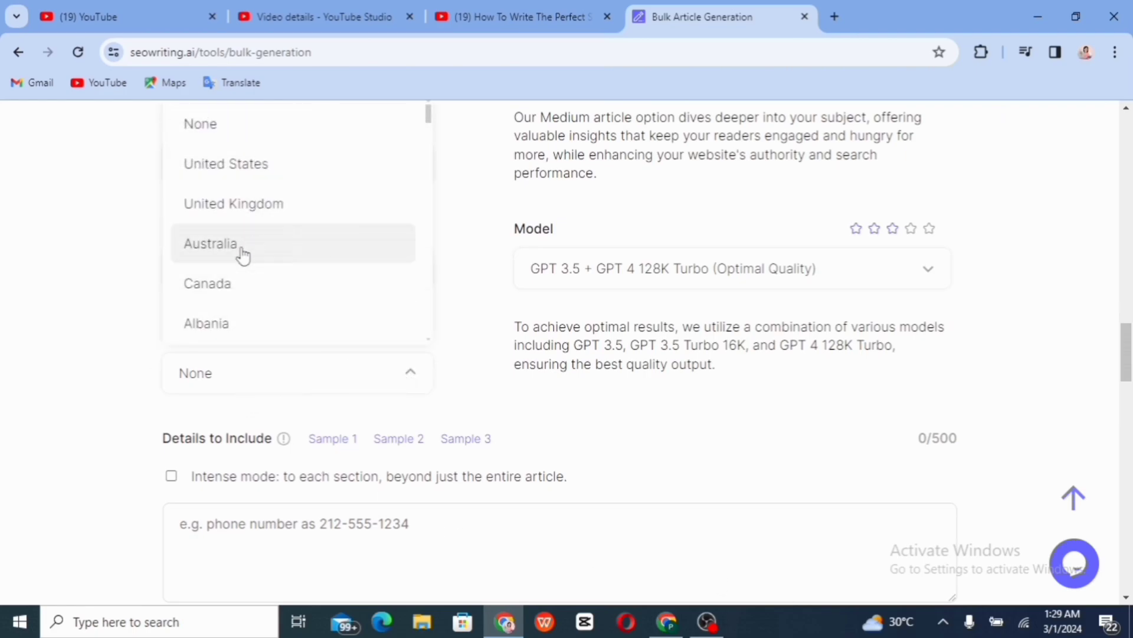
{"action": "scroll", "coordinate": [430, 342], "scroll_direction": "down", "scroll_amount": 5}
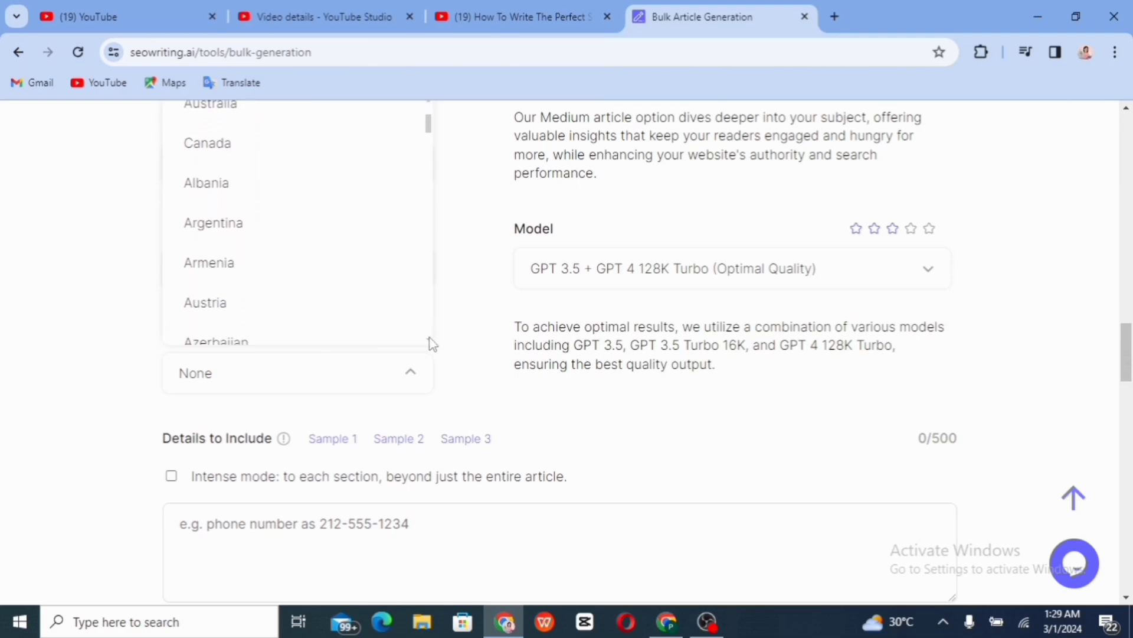
{"action": "scroll", "coordinate": [431, 344], "scroll_direction": "down", "scroll_amount": 15}
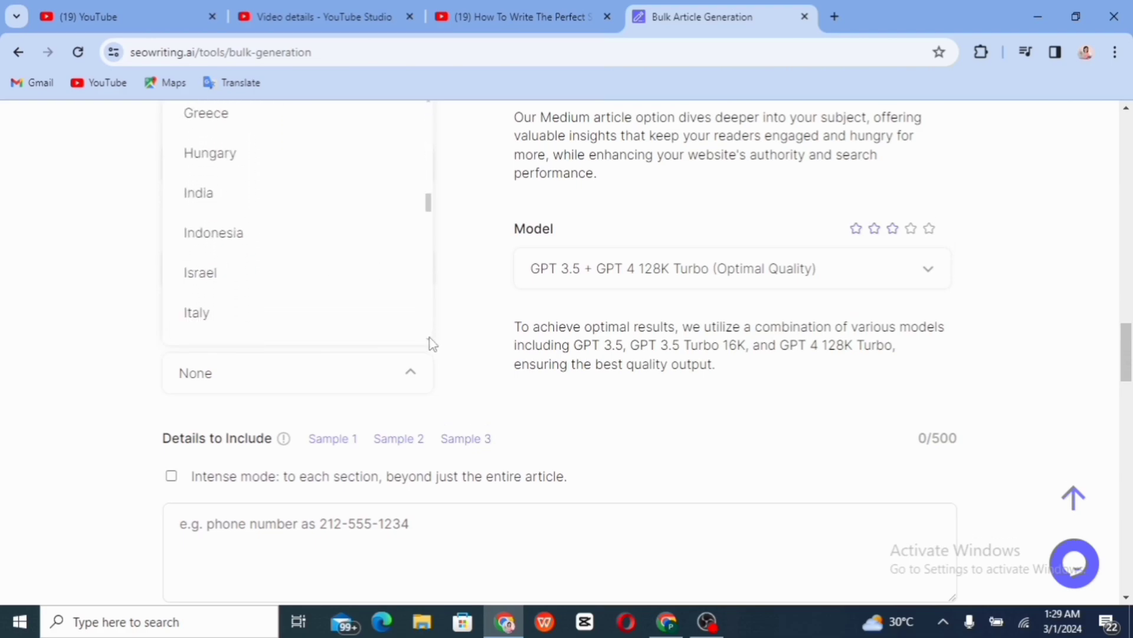
{"action": "scroll", "coordinate": [433, 344], "scroll_direction": "down", "scroll_amount": 8}
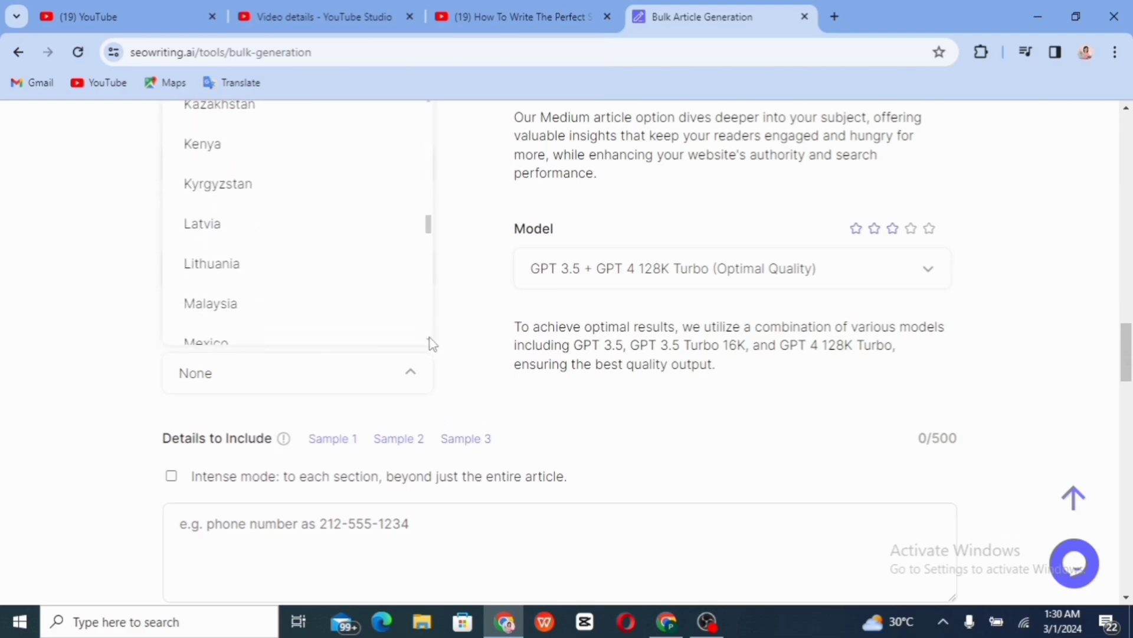
{"action": "scroll", "coordinate": [433, 343], "scroll_direction": "up", "scroll_amount": 3}
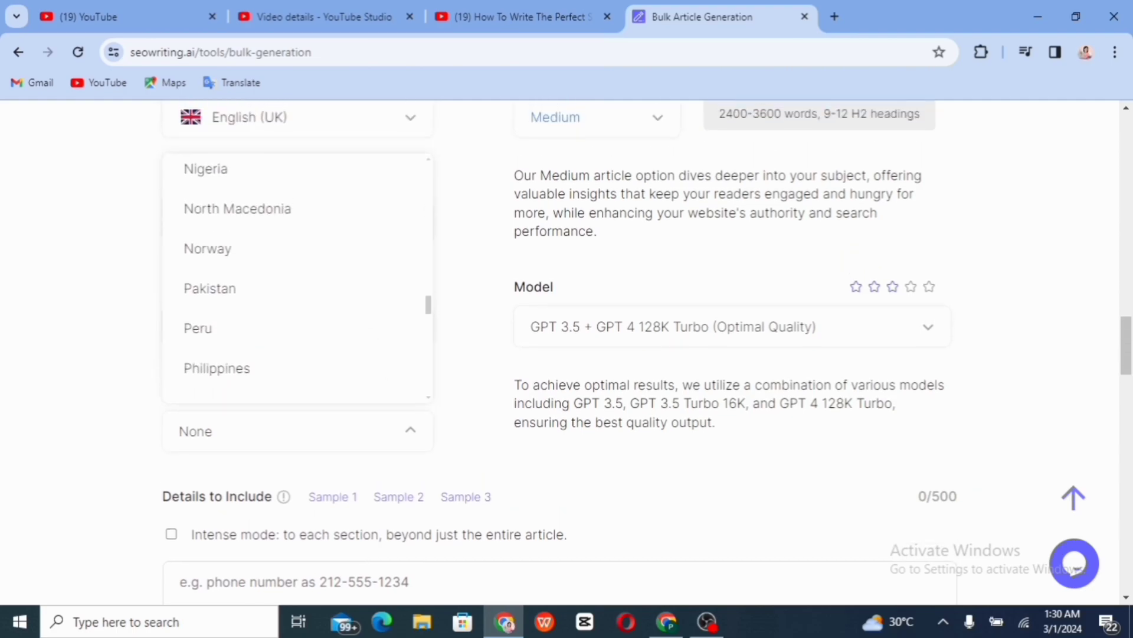
{"action": "scroll", "coordinate": [347, 190], "scroll_direction": "up", "scroll_amount": 2}
{"action": "left_click", "coordinate": [347, 190]}
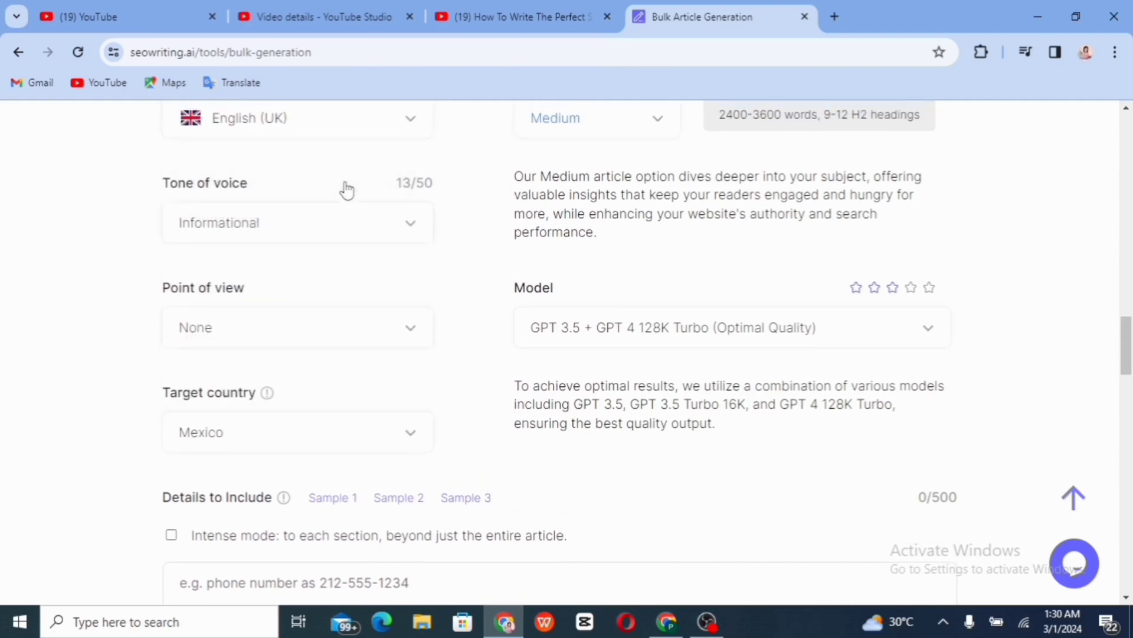
{"action": "left_click", "coordinate": [416, 349]}
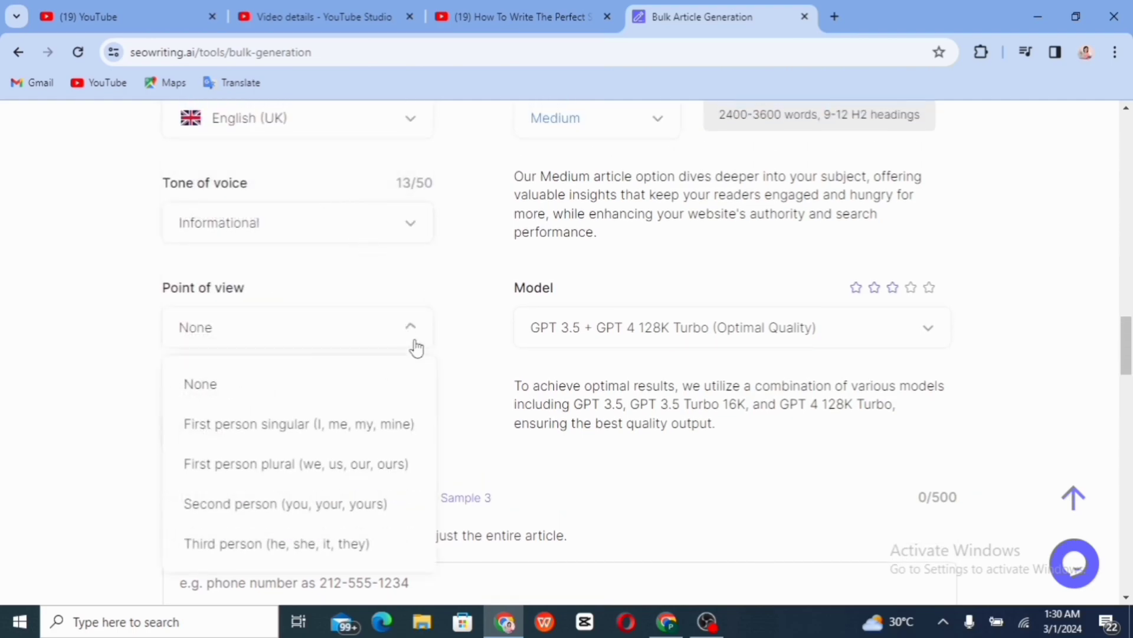
{"action": "scroll", "coordinate": [256, 355], "scroll_direction": "down", "scroll_amount": 4}
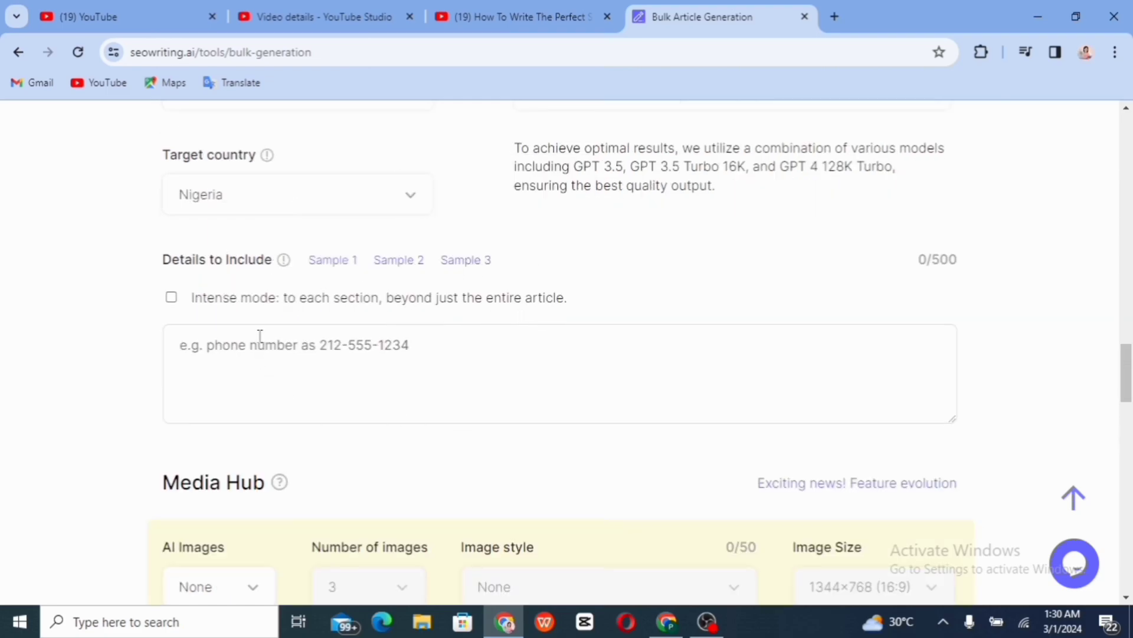
Turn on Intense mode and enter two contact phone numbers in Details to Include
{"action": "left_click", "coordinate": [171, 298]}
{"action": "left_click", "coordinate": [284, 351]}
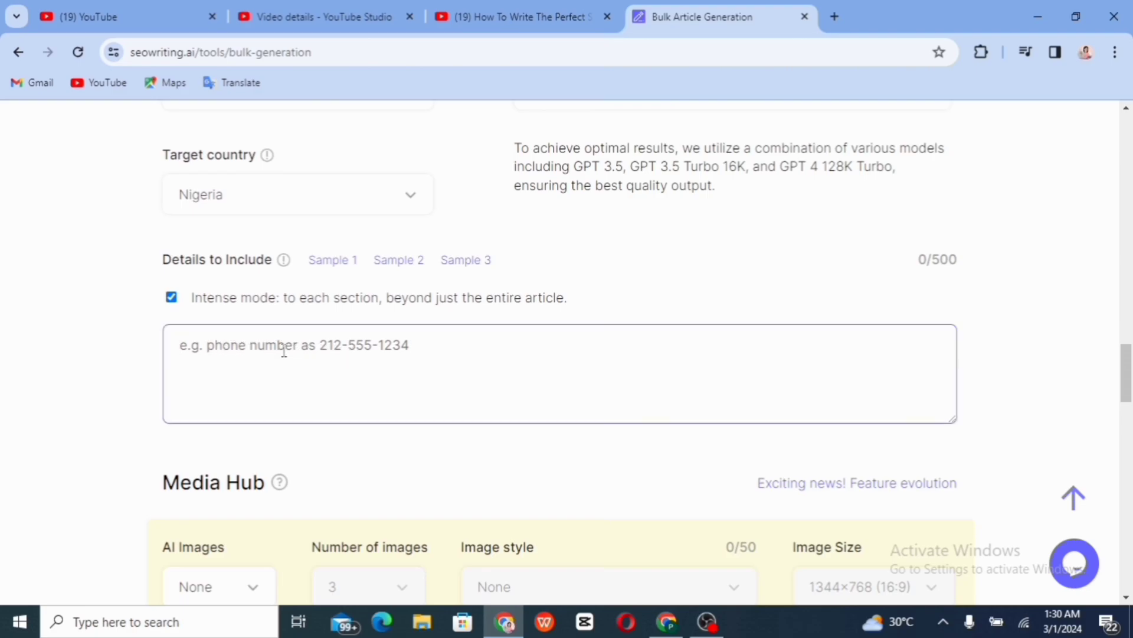
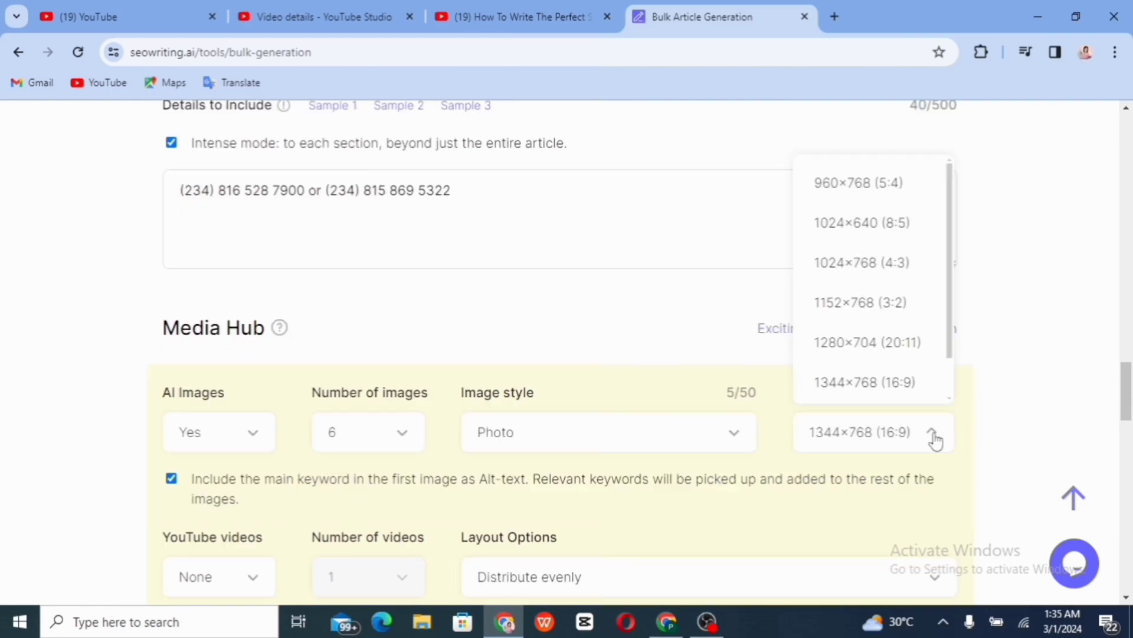
{"action": "scroll", "coordinate": [936, 440], "scroll_direction": "down", "scroll_amount": 4}
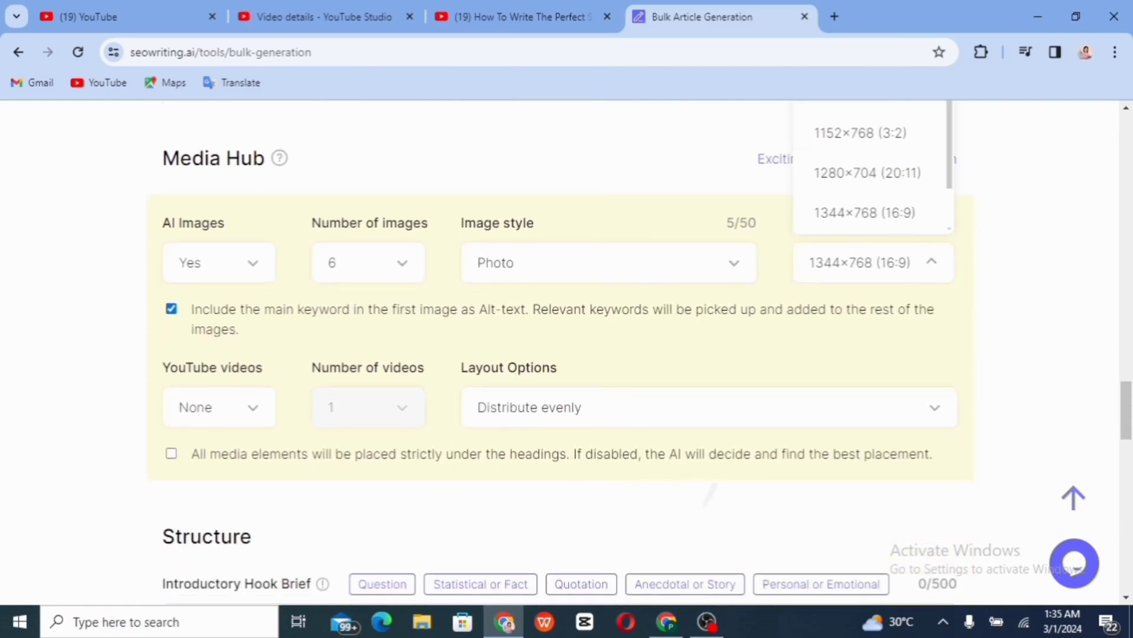
{"action": "scroll", "coordinate": [646, 353], "scroll_direction": "down", "scroll_amount": 2}
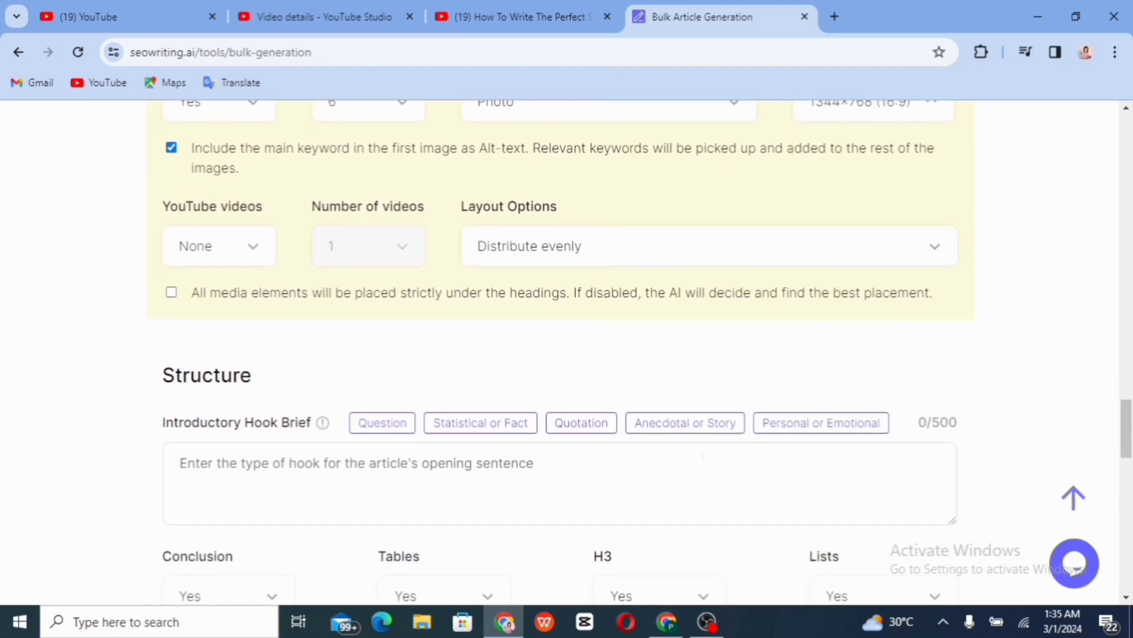
{"action": "scroll", "coordinate": [942, 243], "scroll_direction": "down", "scroll_amount": 1}
{"action": "left_click", "coordinate": [942, 245]}
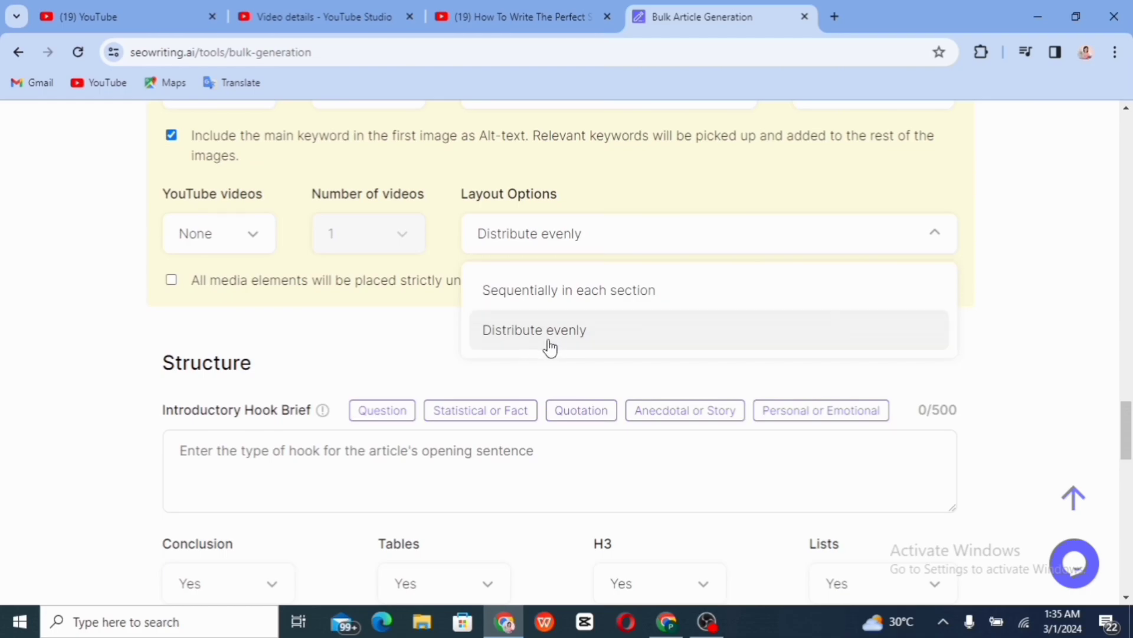
{"action": "left_click", "coordinate": [593, 332]}
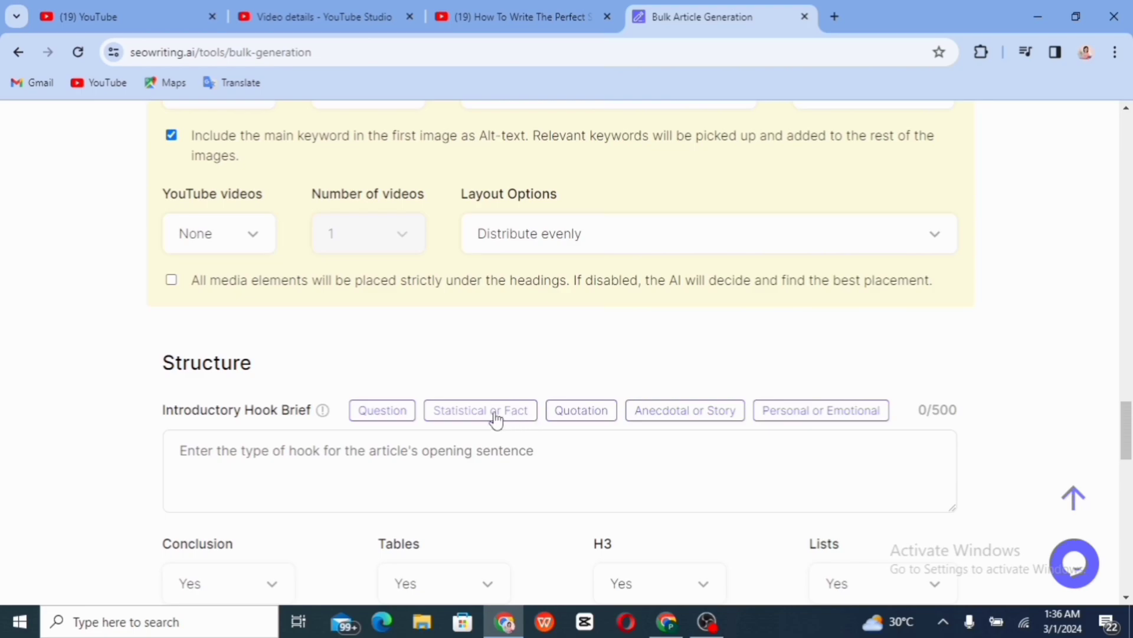
Choose the Personal or Emotional introductory hook brief and review the Structure options below
{"action": "left_click", "coordinate": [803, 417]}
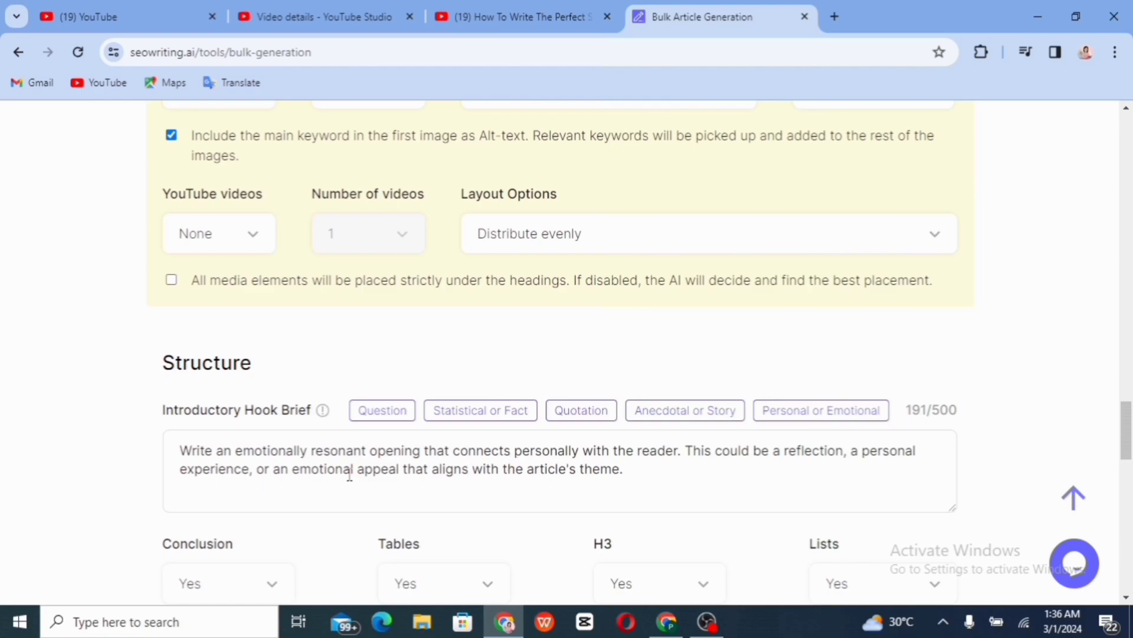
{"action": "scroll", "coordinate": [349, 472], "scroll_direction": "down", "scroll_amount": 2}
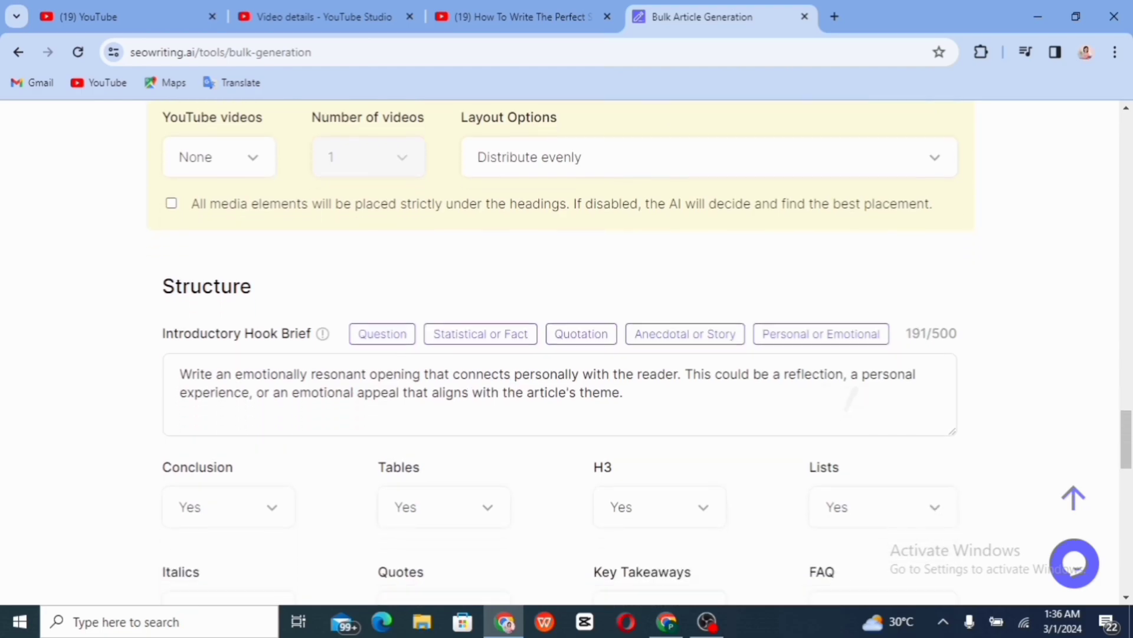
{"action": "scroll", "coordinate": [567, 354], "scroll_direction": "down", "scroll_amount": 3}
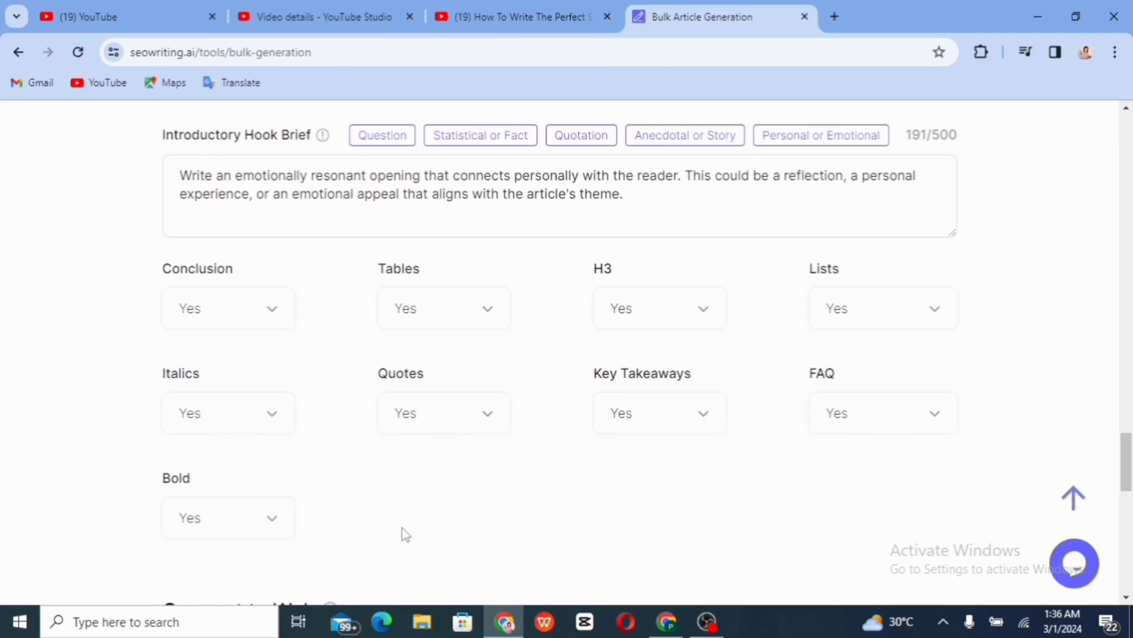
{"action": "scroll", "coordinate": [402, 534], "scroll_direction": "down", "scroll_amount": 5}
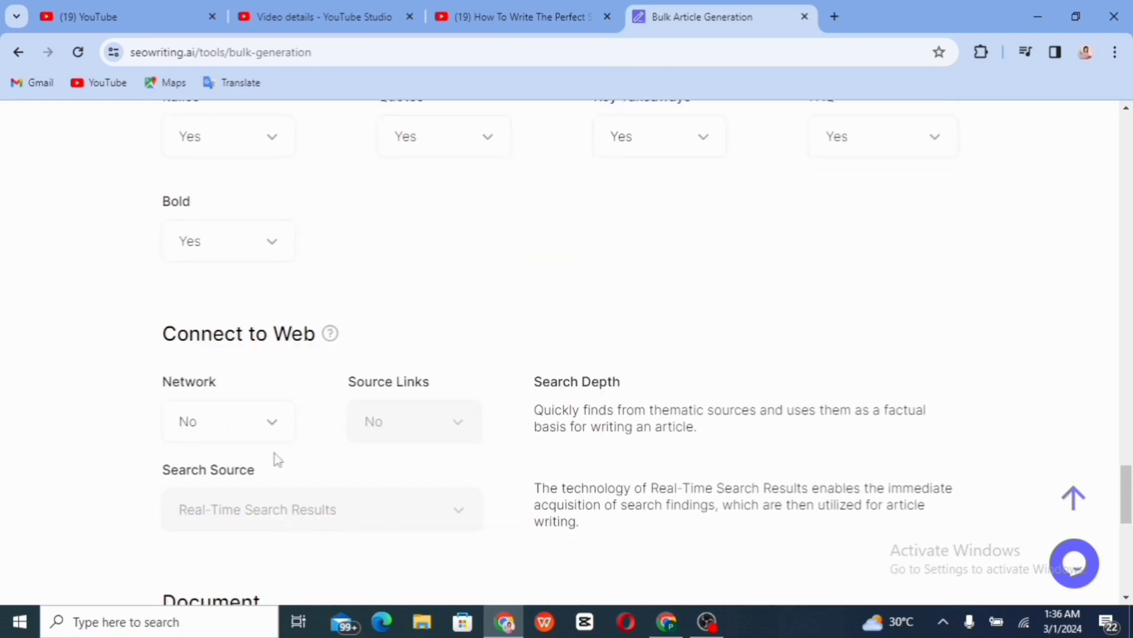
Set Publication to Yes under Publish to WordPress
{"action": "scroll", "coordinate": [289, 408], "scroll_direction": "down", "scroll_amount": 7}
{"action": "scroll", "coordinate": [289, 408], "scroll_direction": "down", "scroll_amount": 2}
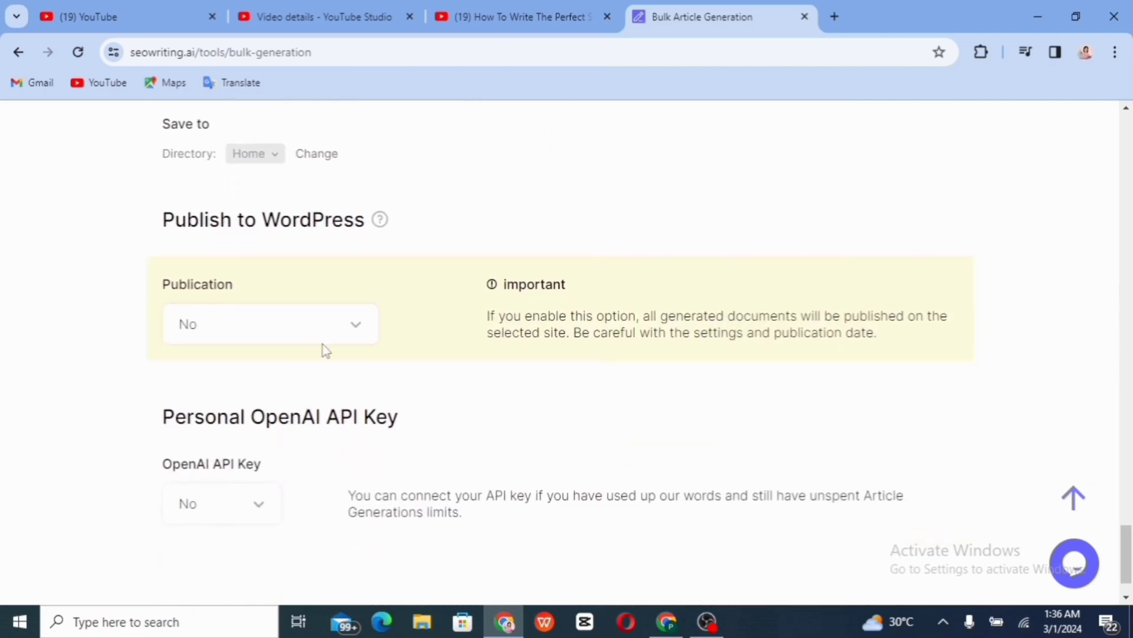
{"action": "left_click", "coordinate": [355, 332]}
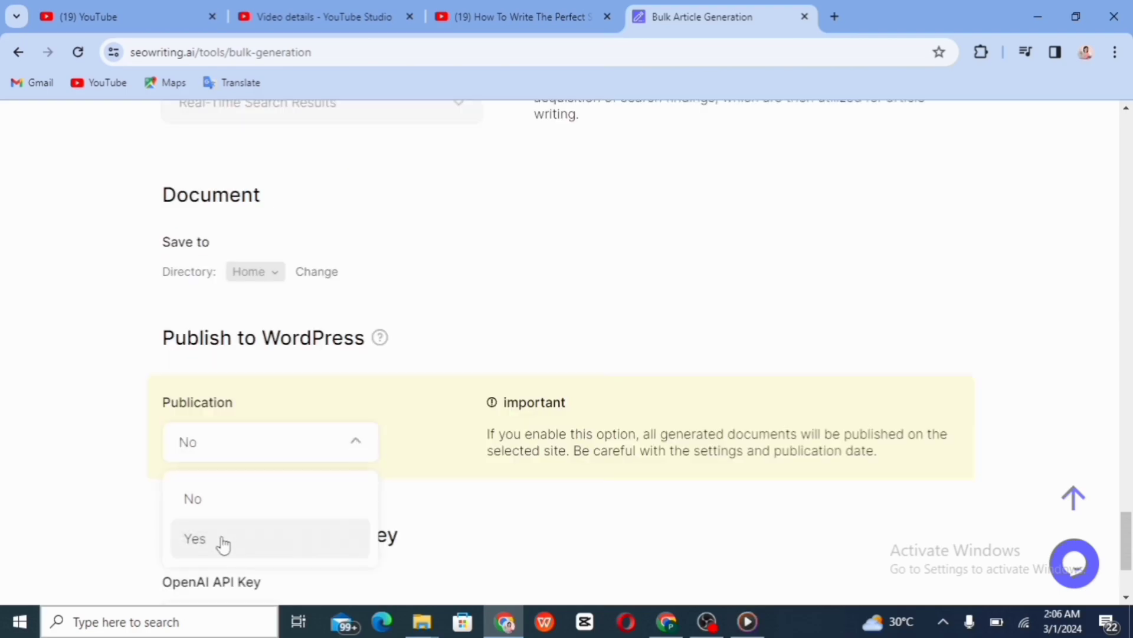
{"action": "left_click", "coordinate": [220, 540]}
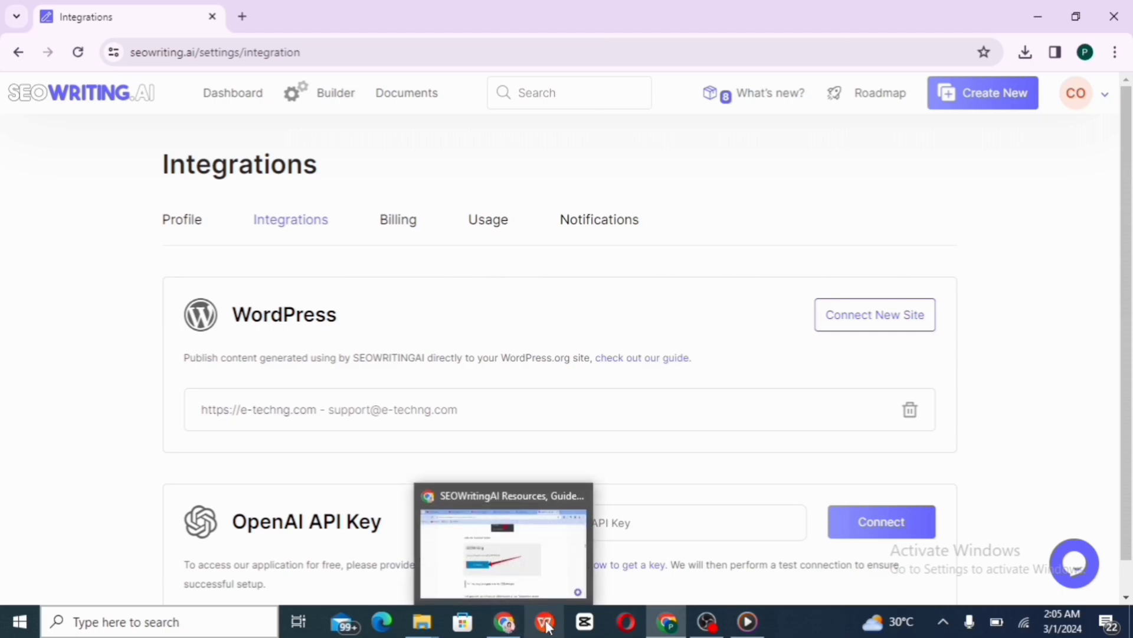
Switch to the other Chrome window showing the Bulk Article Generation table
{"action": "mouse_move", "coordinate": [505, 622]}
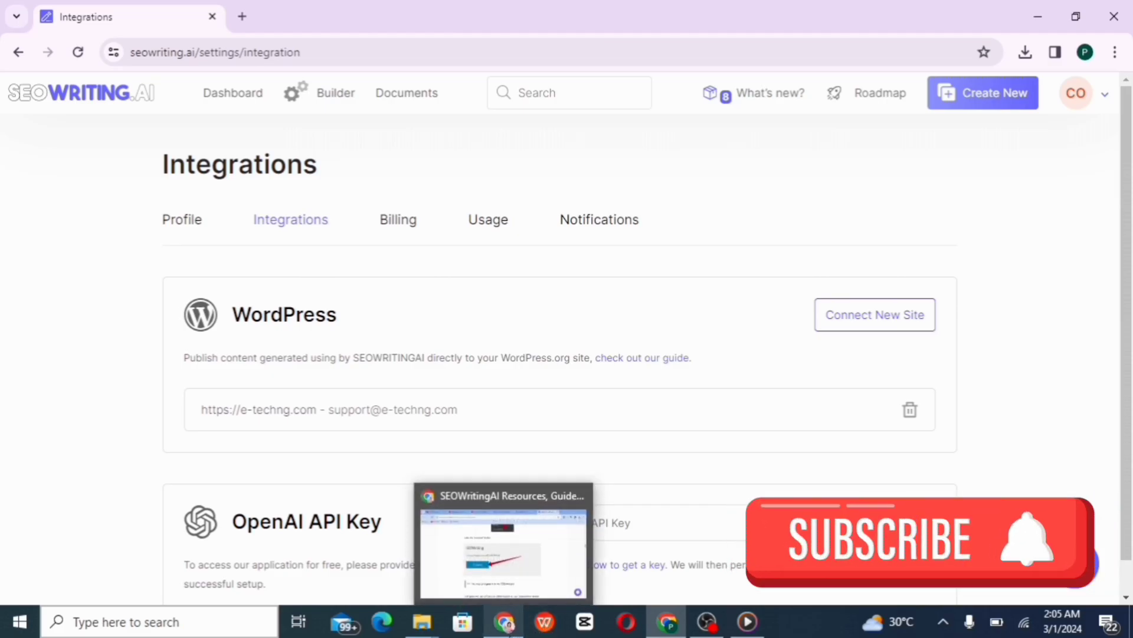
{"action": "left_click", "coordinate": [505, 622]}
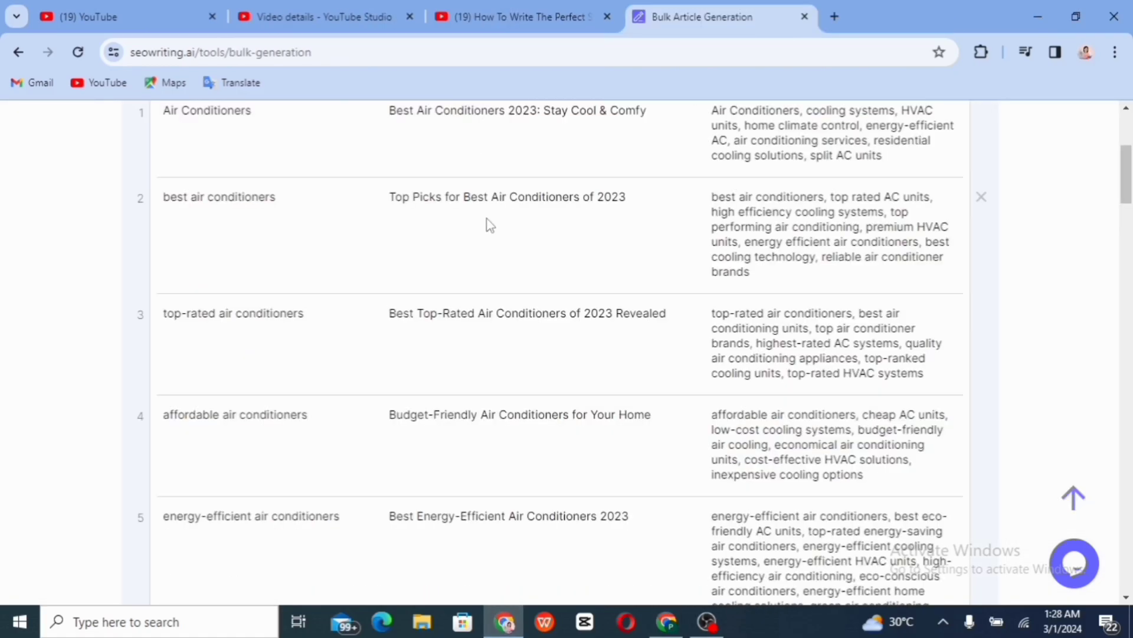
Scroll back to the top of the Builder list of ten air-conditioning and home-energy articles
{"action": "scroll", "coordinate": [771, 184], "scroll_direction": "up", "scroll_amount": 5}
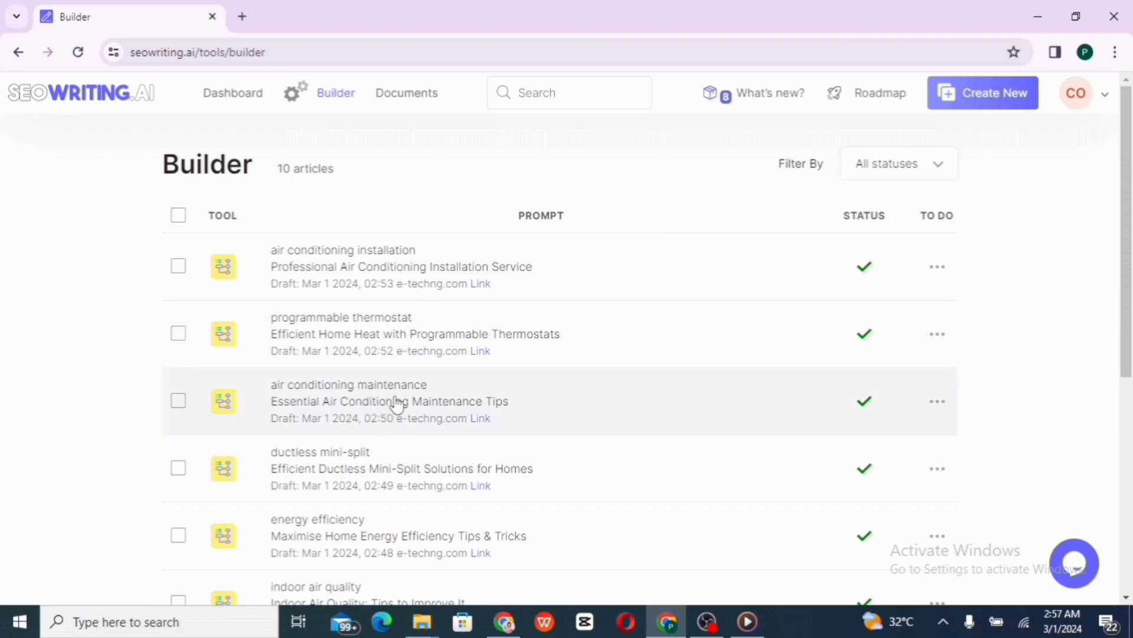
View 'Maximise Home Energy Efficiency Tips & Tricks' with its meta title and description displayed
{"action": "left_click", "coordinate": [938, 281]}
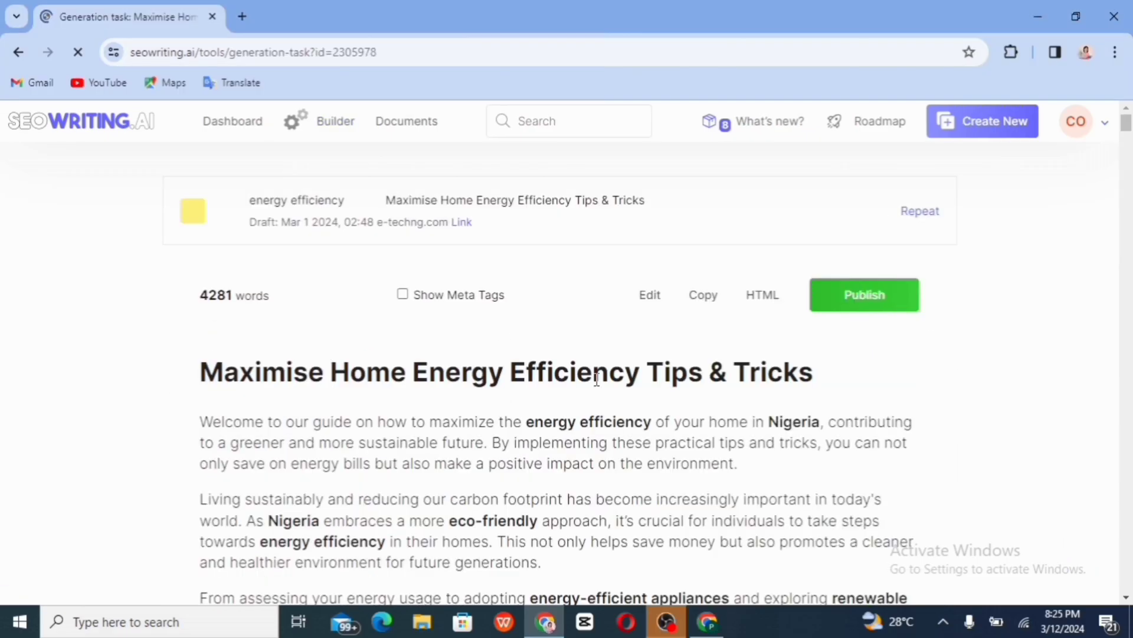
{"action": "scroll", "coordinate": [596, 379], "scroll_direction": "down", "scroll_amount": 2}
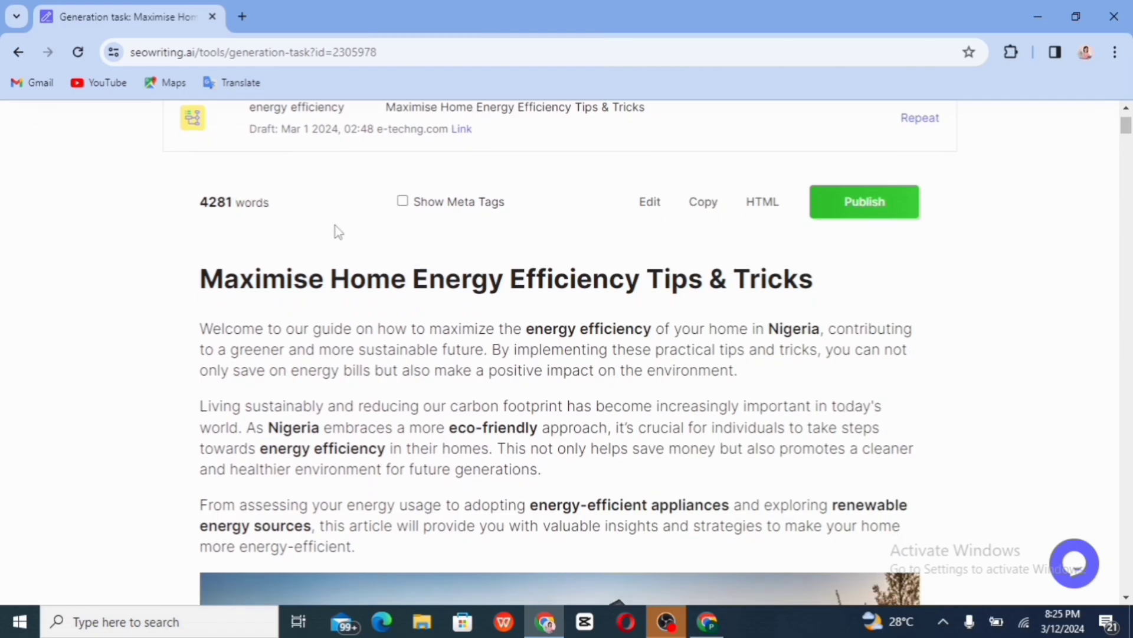
{"action": "left_click", "coordinate": [402, 202]}
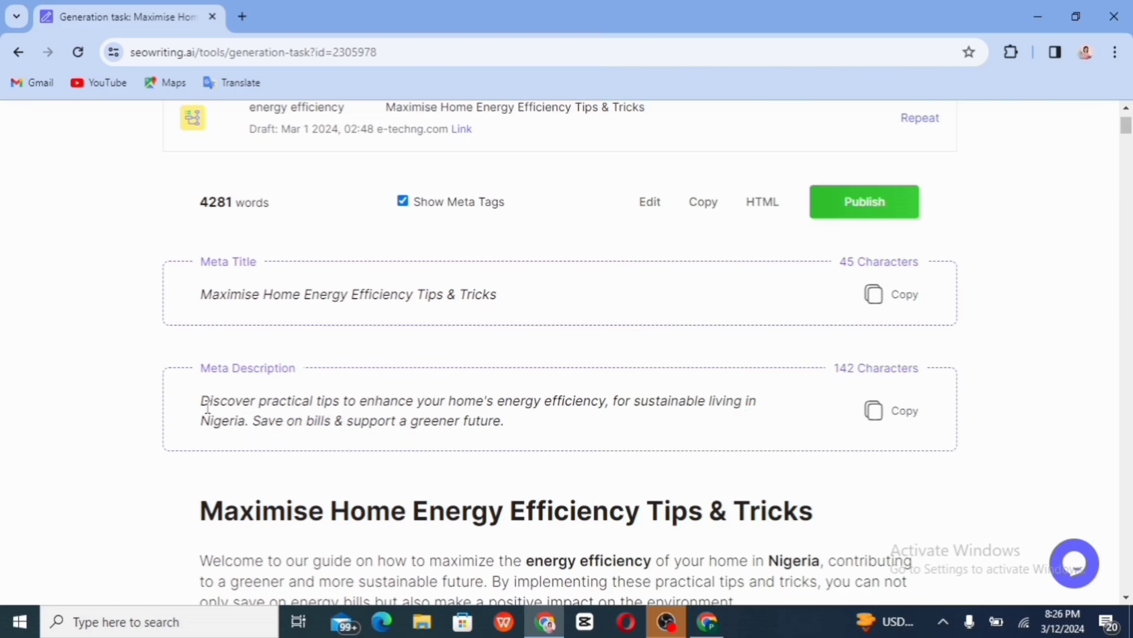
{"action": "scroll", "coordinate": [437, 474], "scroll_direction": "down", "scroll_amount": 3}
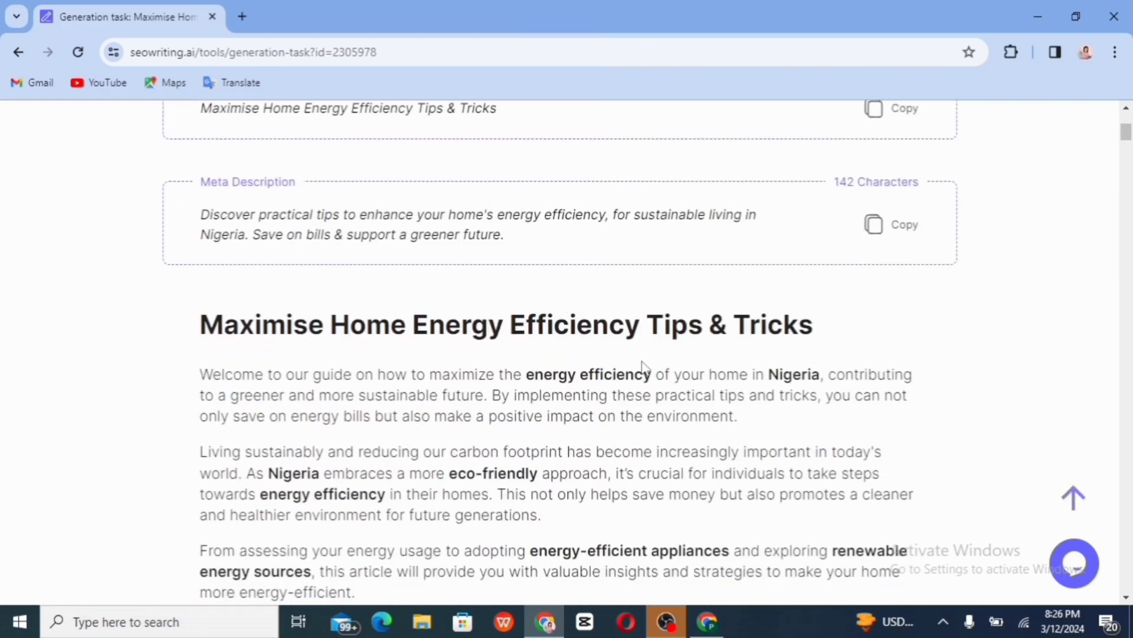
{"action": "scroll", "coordinate": [560, 354], "scroll_direction": "down", "scroll_amount": 3}
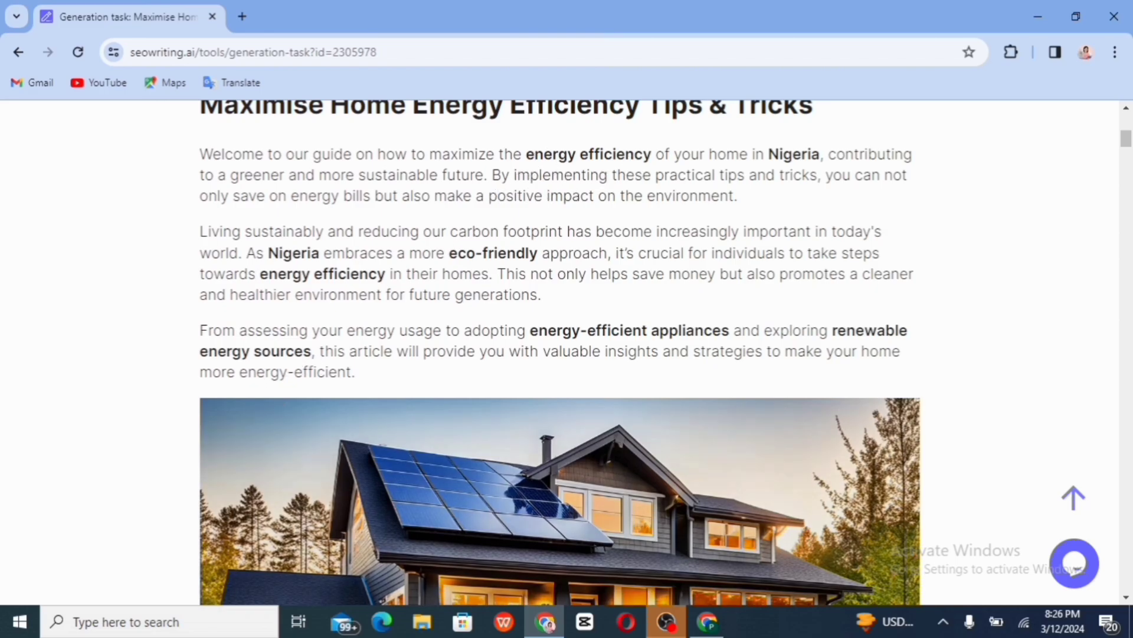
{"action": "scroll", "coordinate": [519, 409], "scroll_direction": "down", "scroll_amount": 7}
{"action": "scroll", "coordinate": [560, 348], "scroll_direction": "down", "scroll_amount": 5}
{"action": "scroll", "coordinate": [560, 348], "scroll_direction": "down", "scroll_amount": 2}
{"action": "scroll", "coordinate": [560, 352], "scroll_direction": "down", "scroll_amount": 7}
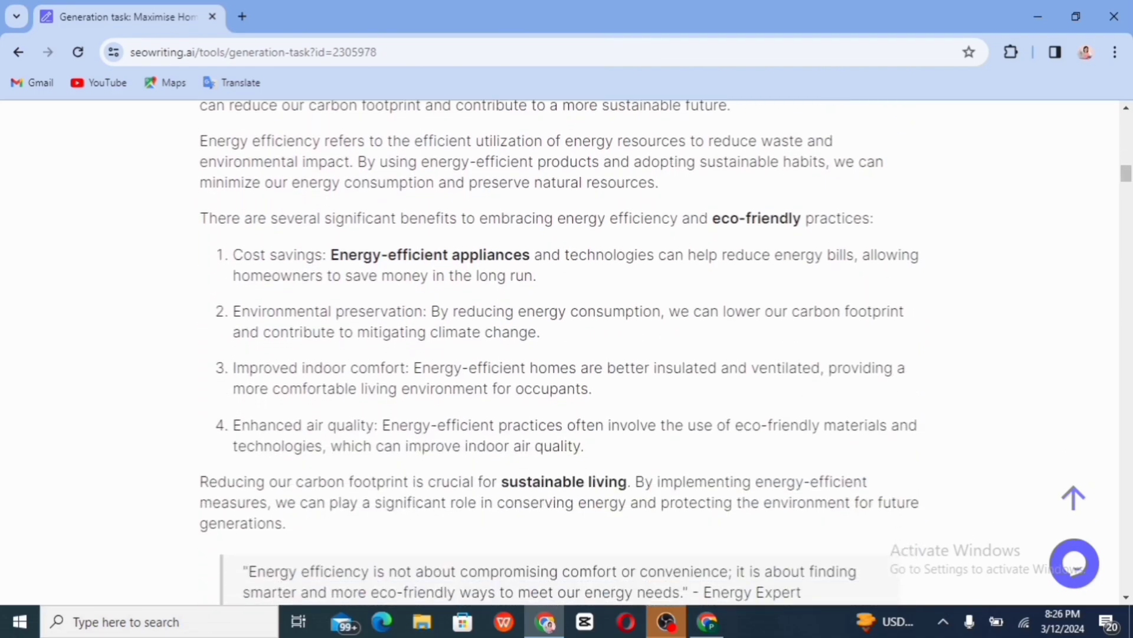
{"action": "scroll", "coordinate": [559, 352], "scroll_direction": "down", "scroll_amount": 17}
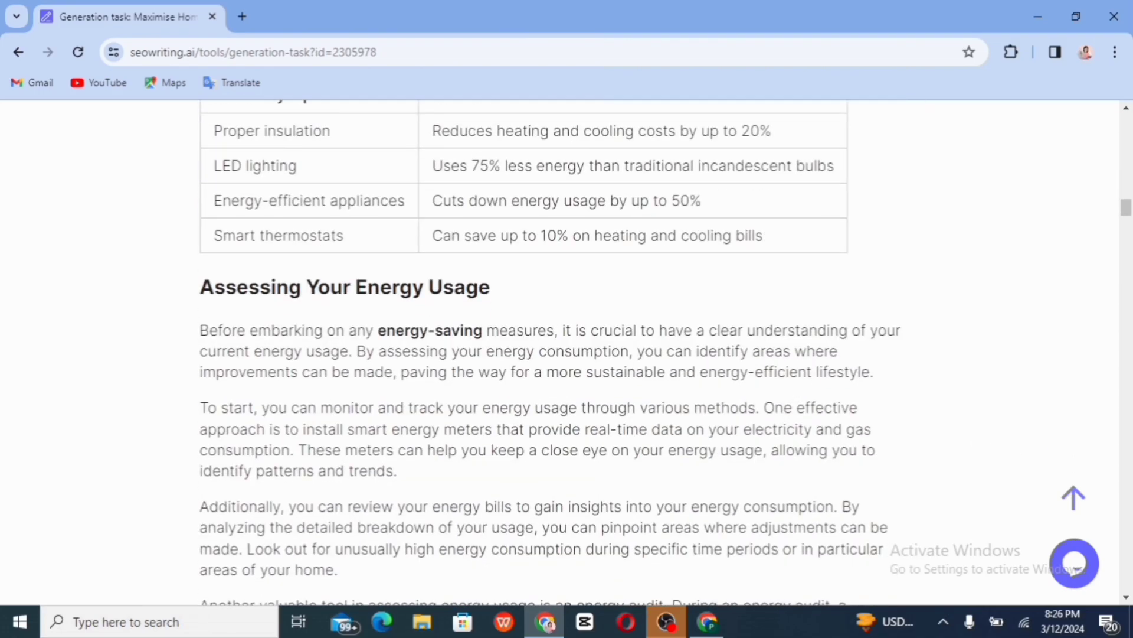
{"action": "scroll", "coordinate": [560, 352], "scroll_direction": "down", "scroll_amount": 15}
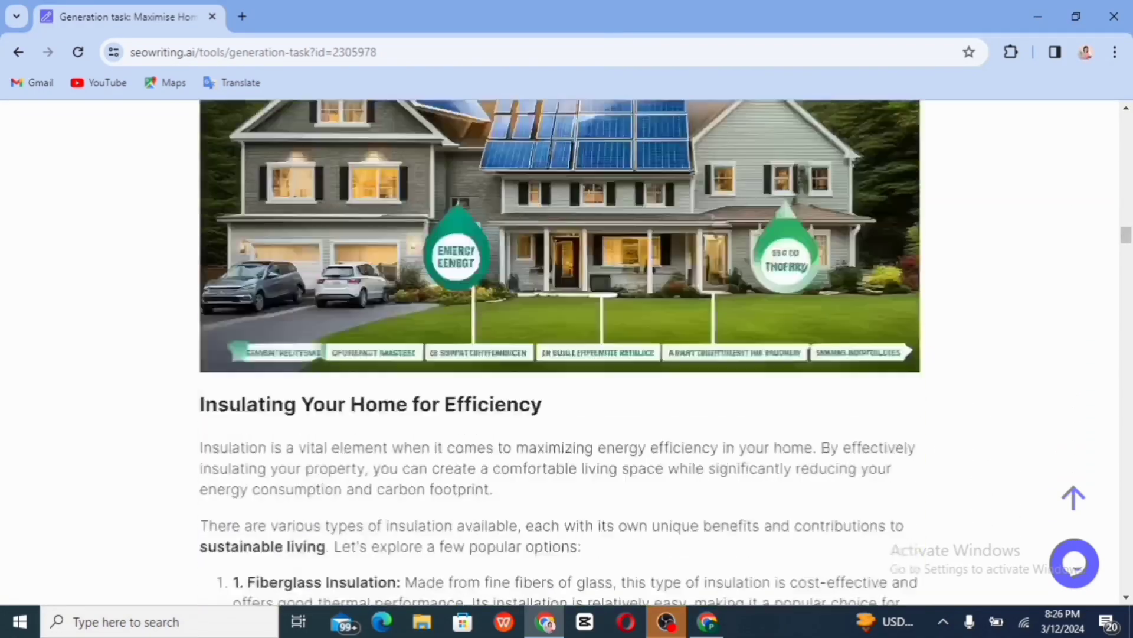
{"action": "scroll", "coordinate": [560, 352], "scroll_direction": "down", "scroll_amount": 7}
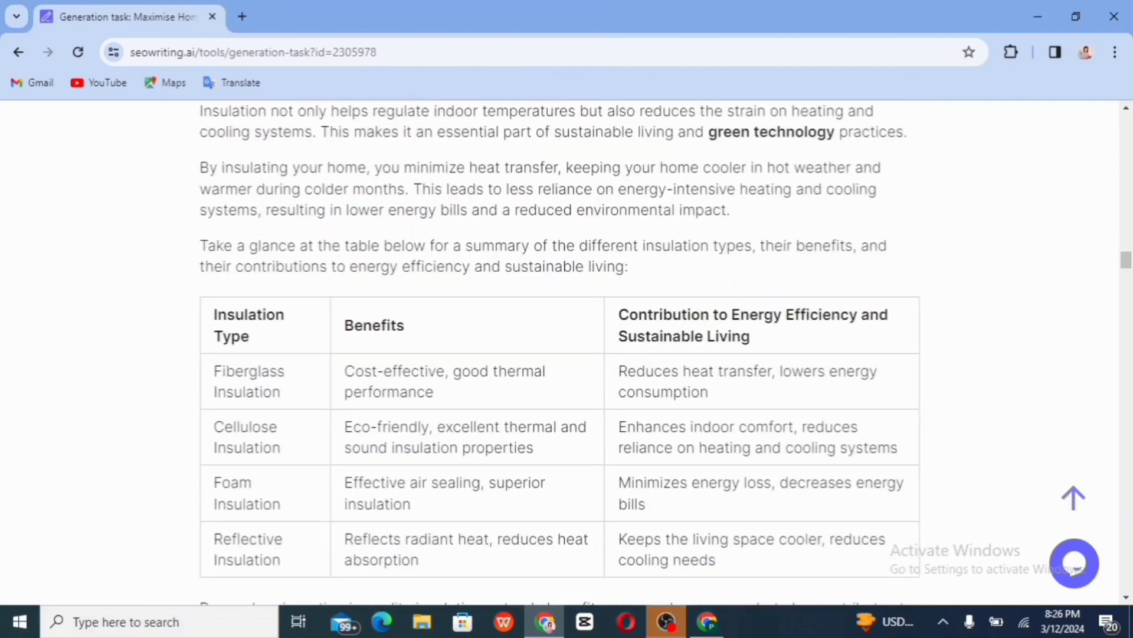
{"action": "scroll", "coordinate": [560, 352], "scroll_direction": "up", "scroll_amount": 10}
{"action": "scroll", "coordinate": [559, 352], "scroll_direction": "up", "scroll_amount": 20}
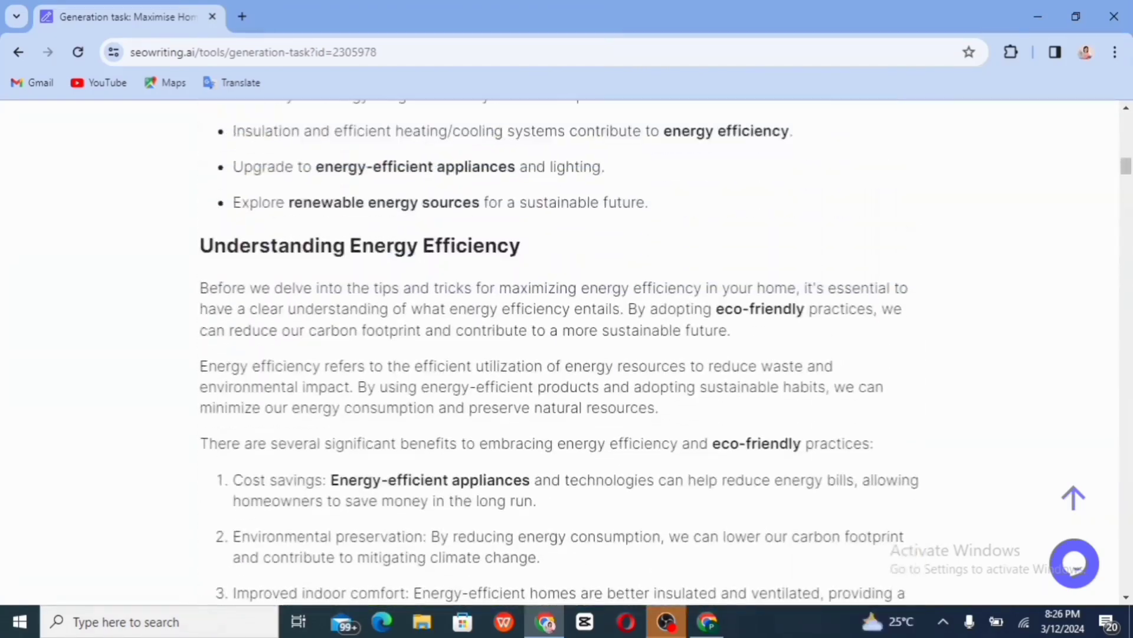
{"action": "scroll", "coordinate": [559, 352], "scroll_direction": "up", "scroll_amount": 13}
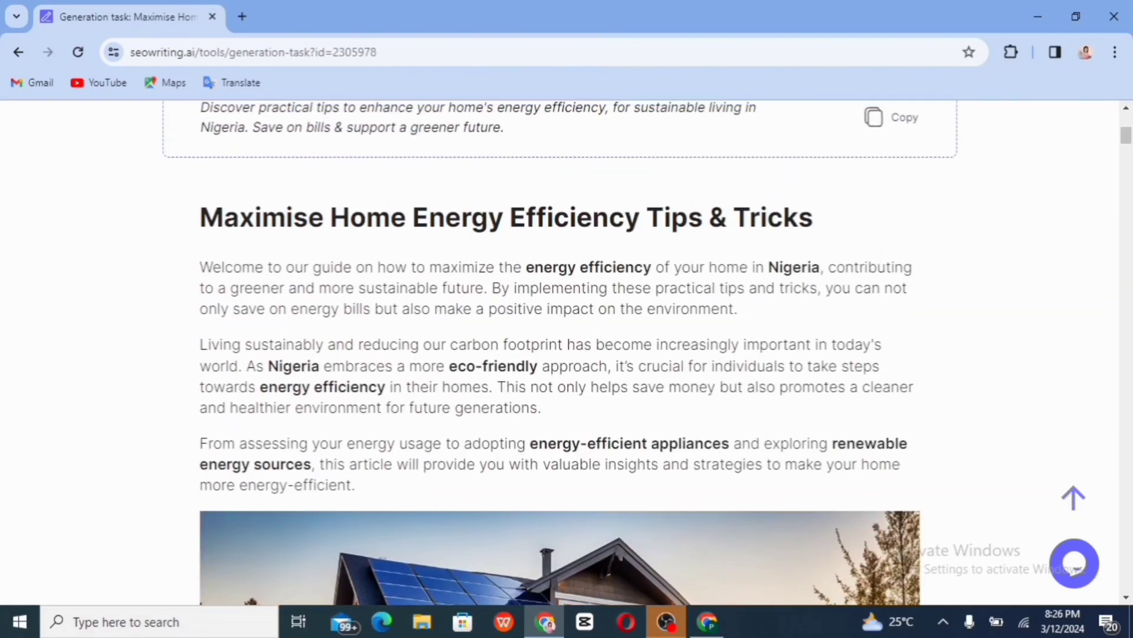
{"action": "scroll", "coordinate": [559, 352], "scroll_direction": "down", "scroll_amount": 7}
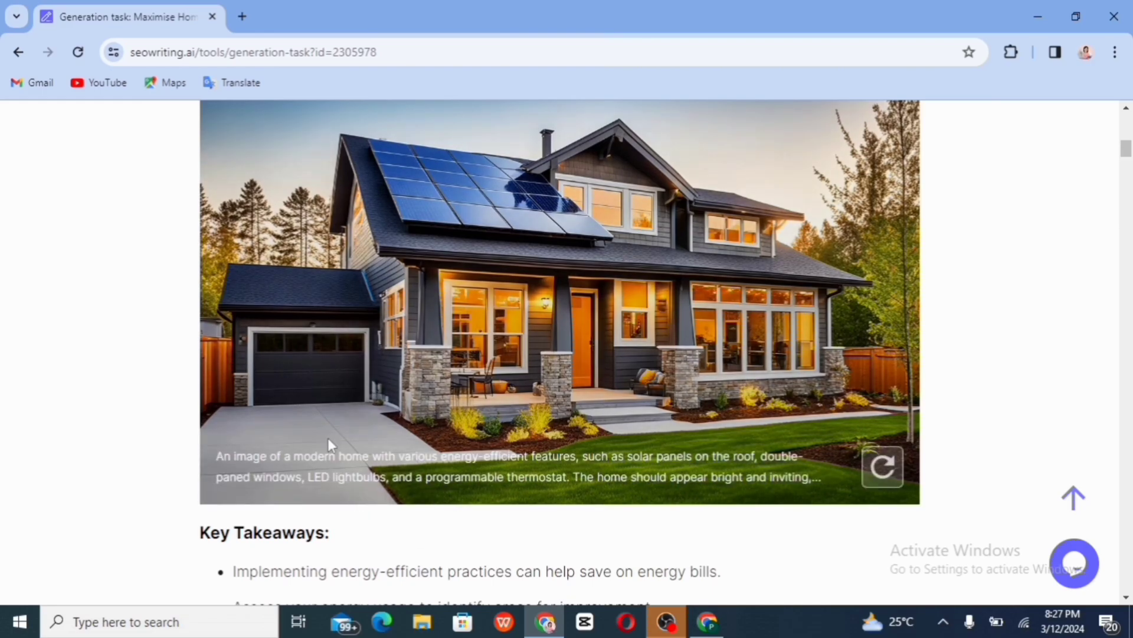
{"action": "scroll", "coordinate": [223, 490], "scroll_direction": "down", "scroll_amount": 1}
{"action": "scroll", "coordinate": [223, 461], "scroll_direction": "down", "scroll_amount": 5}
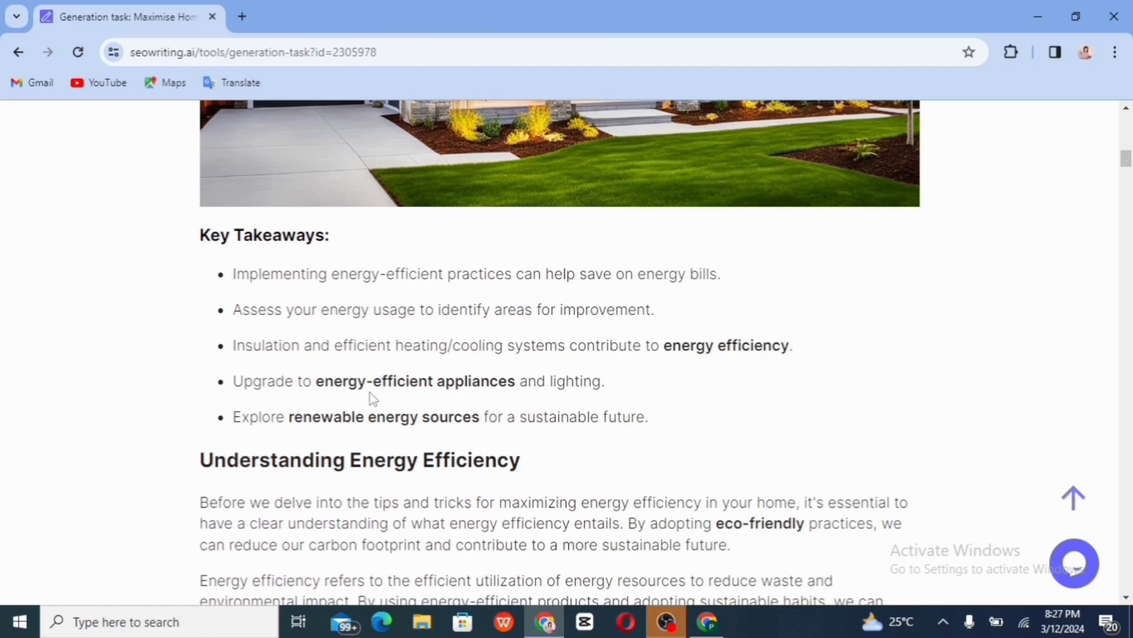
{"action": "scroll", "coordinate": [373, 398], "scroll_direction": "down", "scroll_amount": 4}
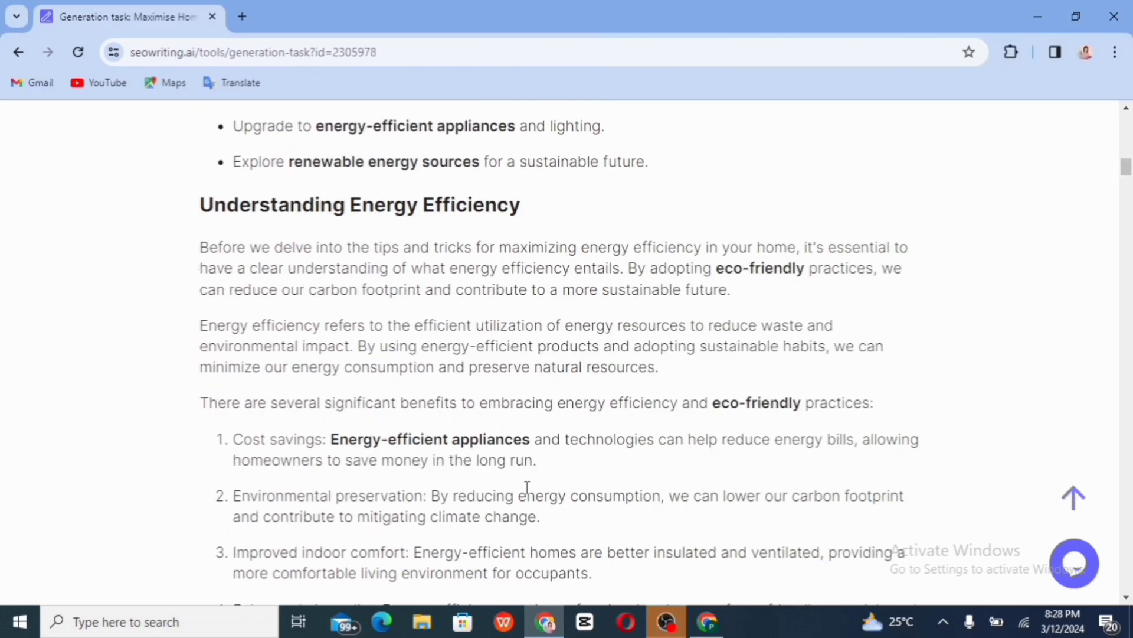
{"action": "scroll", "coordinate": [526, 488], "scroll_direction": "up", "scroll_amount": 10}
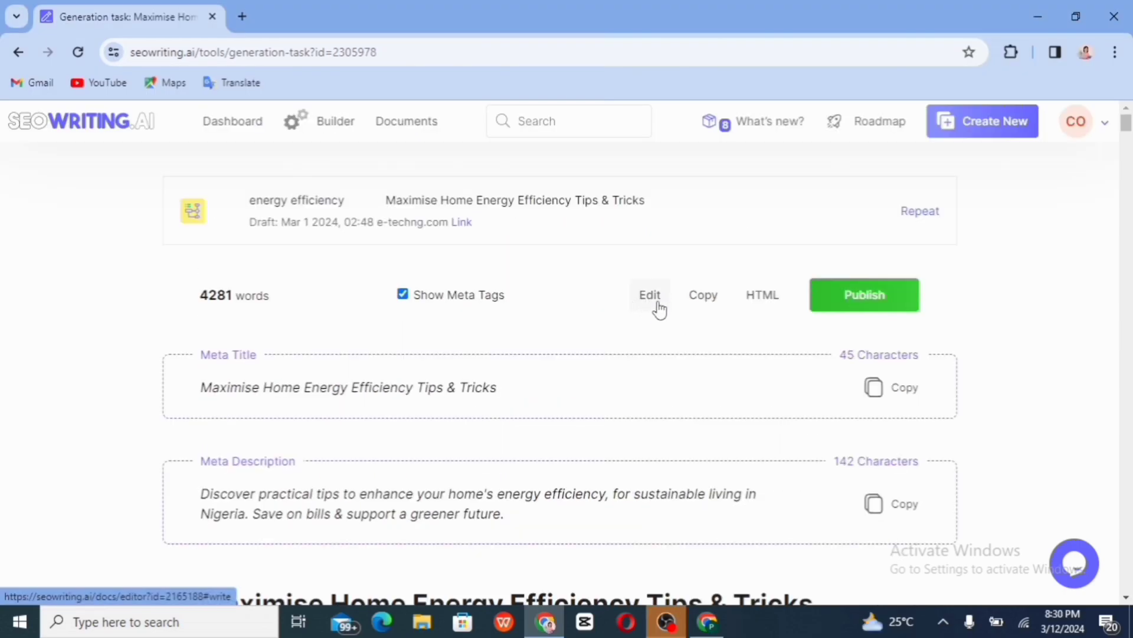
Open the energy-efficiency article in the editor and review it, showing the 94% overall score
{"action": "left_click", "coordinate": [652, 296]}
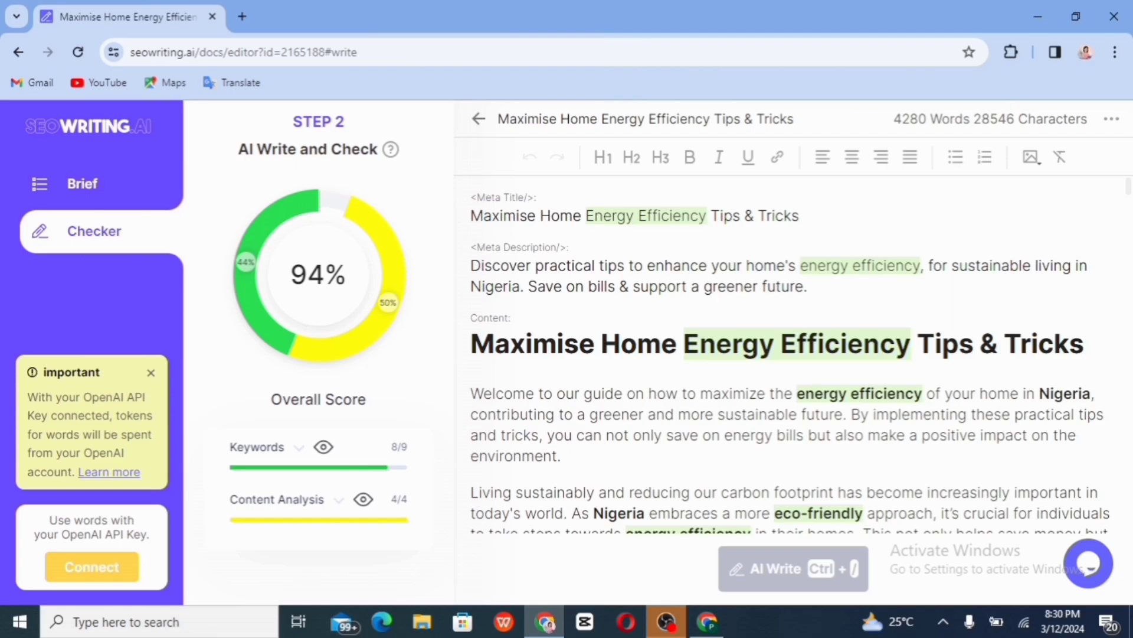
{"action": "scroll", "coordinate": [790, 354], "scroll_direction": "down", "scroll_amount": 5}
{"action": "scroll", "coordinate": [794, 354], "scroll_direction": "down", "scroll_amount": 15}
{"action": "scroll", "coordinate": [790, 354], "scroll_direction": "down", "scroll_amount": 9}
{"action": "scroll", "coordinate": [790, 354], "scroll_direction": "up", "scroll_amount": 1}
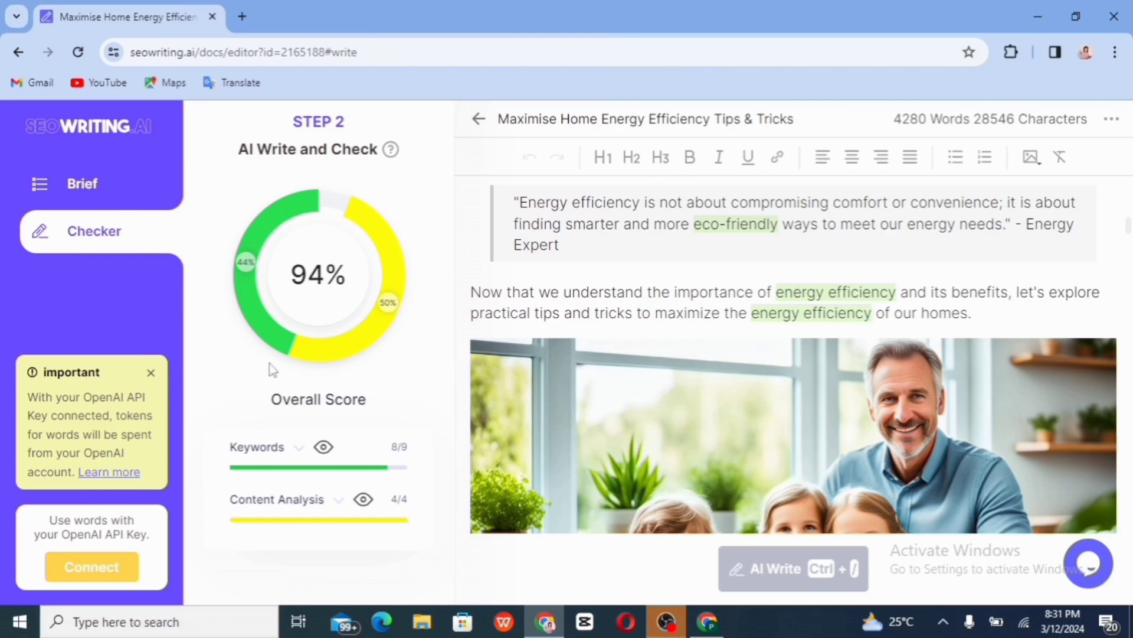
{"action": "scroll", "coordinate": [794, 354], "scroll_direction": "down", "scroll_amount": 15}
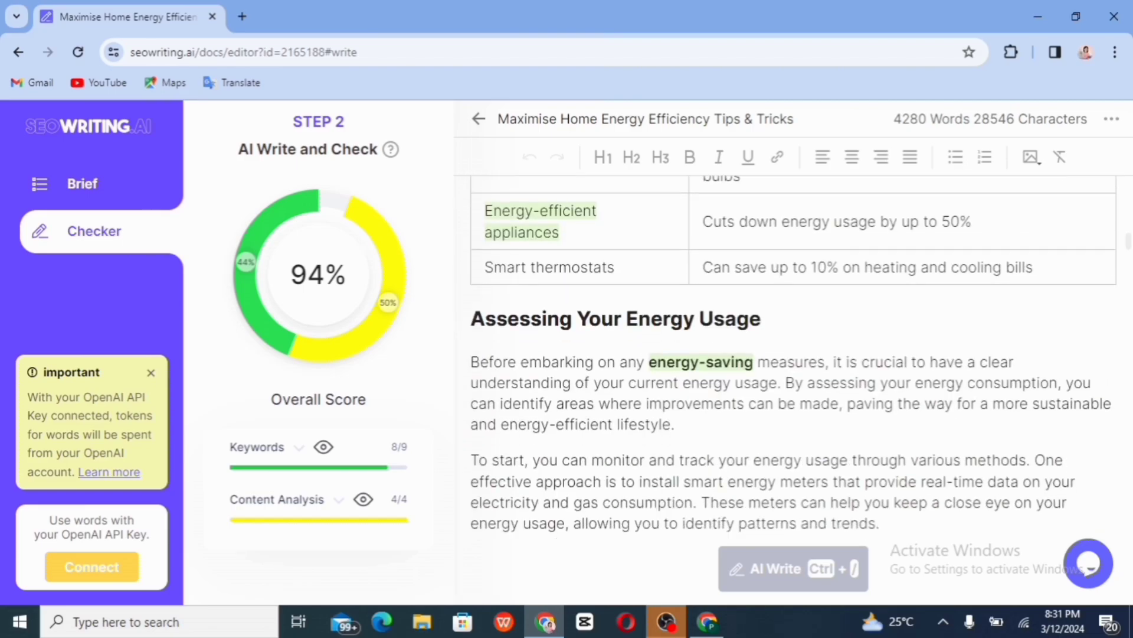
{"action": "scroll", "coordinate": [793, 354], "scroll_direction": "up", "scroll_amount": 15}
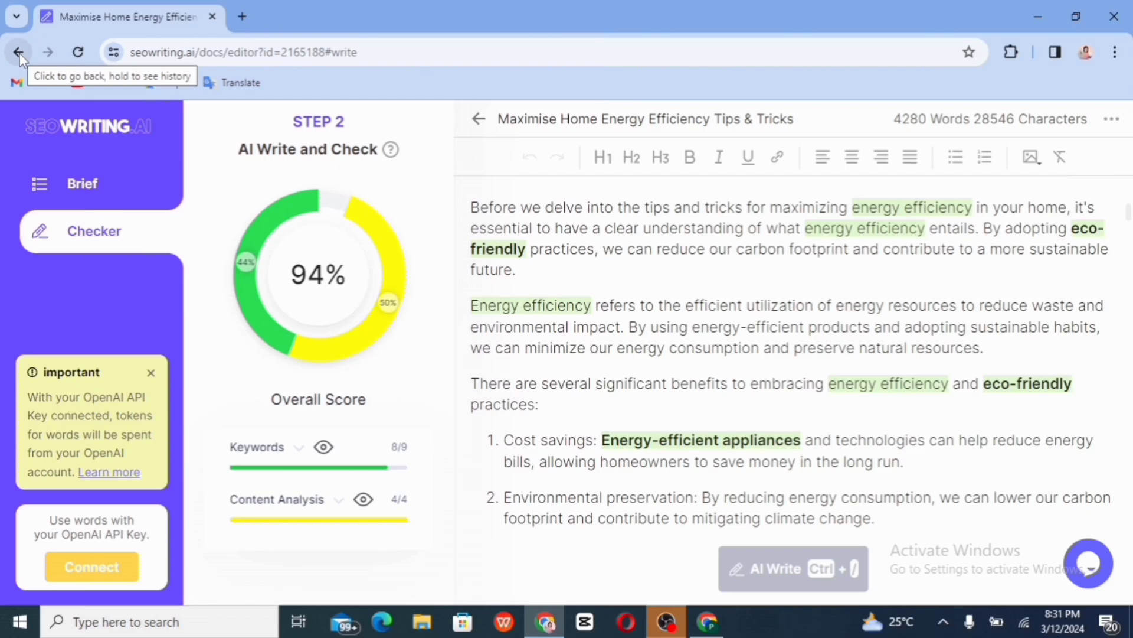
Return to the article page and start WordPress publishing with the Uncategorized category selected
{"action": "left_click", "coordinate": [20, 53]}
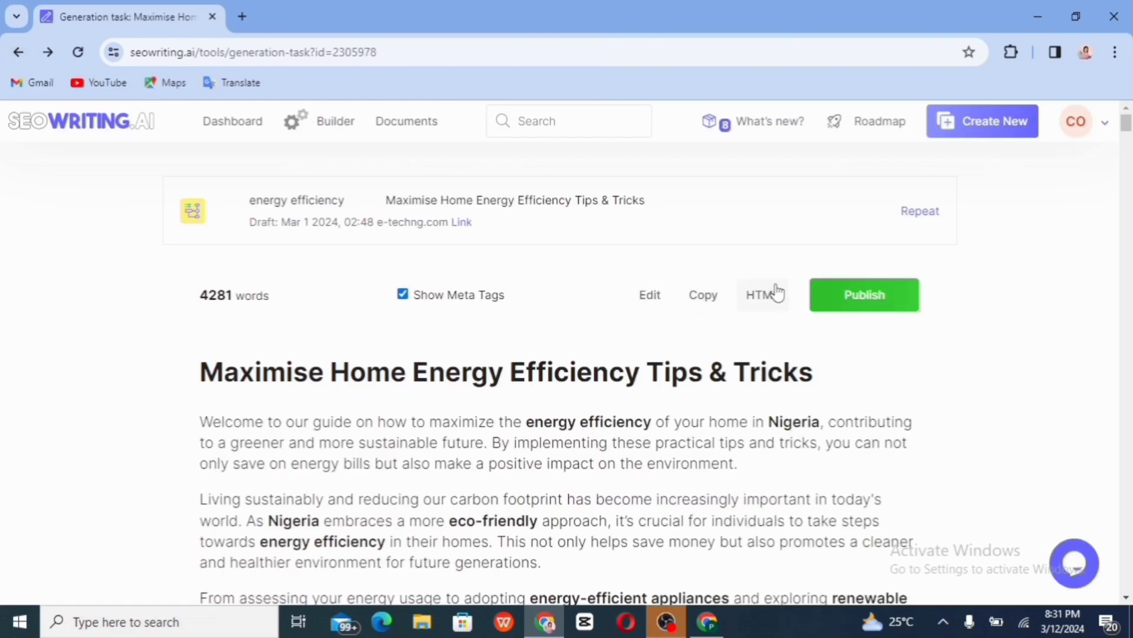
{"action": "left_click", "coordinate": [867, 295]}
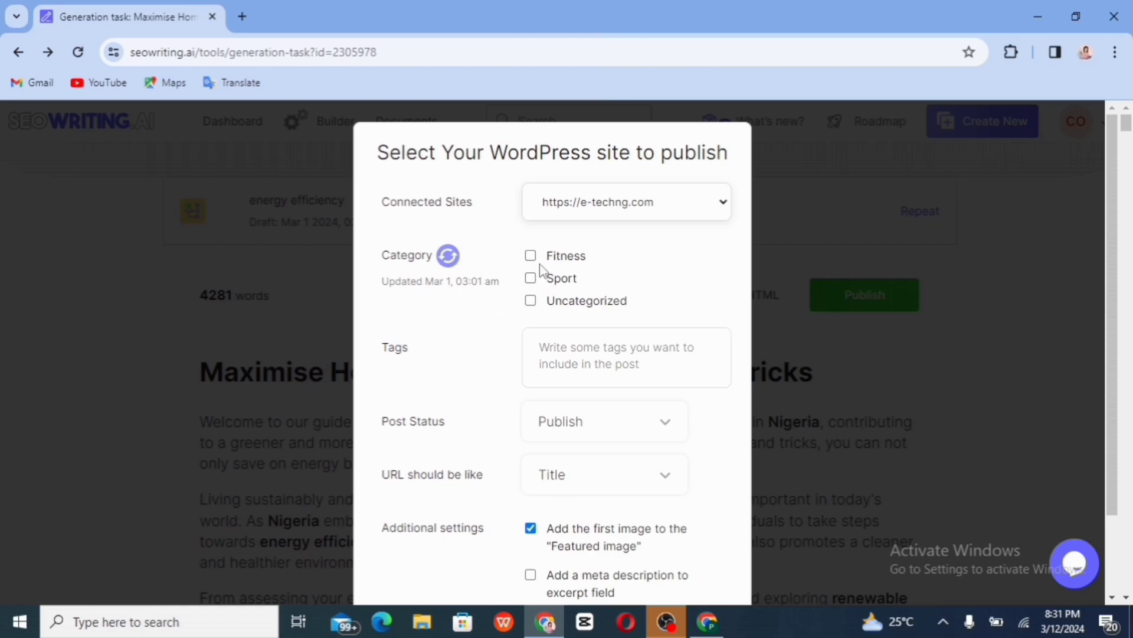
{"action": "left_click", "coordinate": [531, 301]}
Add tags air conditioners, energy efficiency, nigeria, nigeria technician and renewable energy sources to the post
{"action": "left_click", "coordinate": [572, 358]}
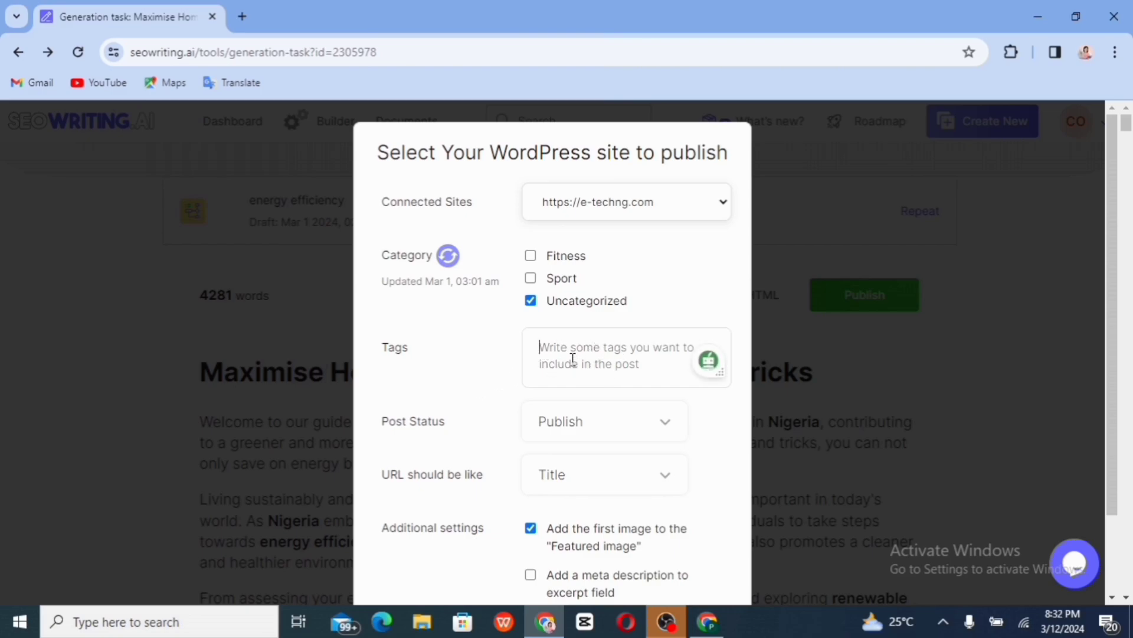
{"action": "type", "text": "a"}
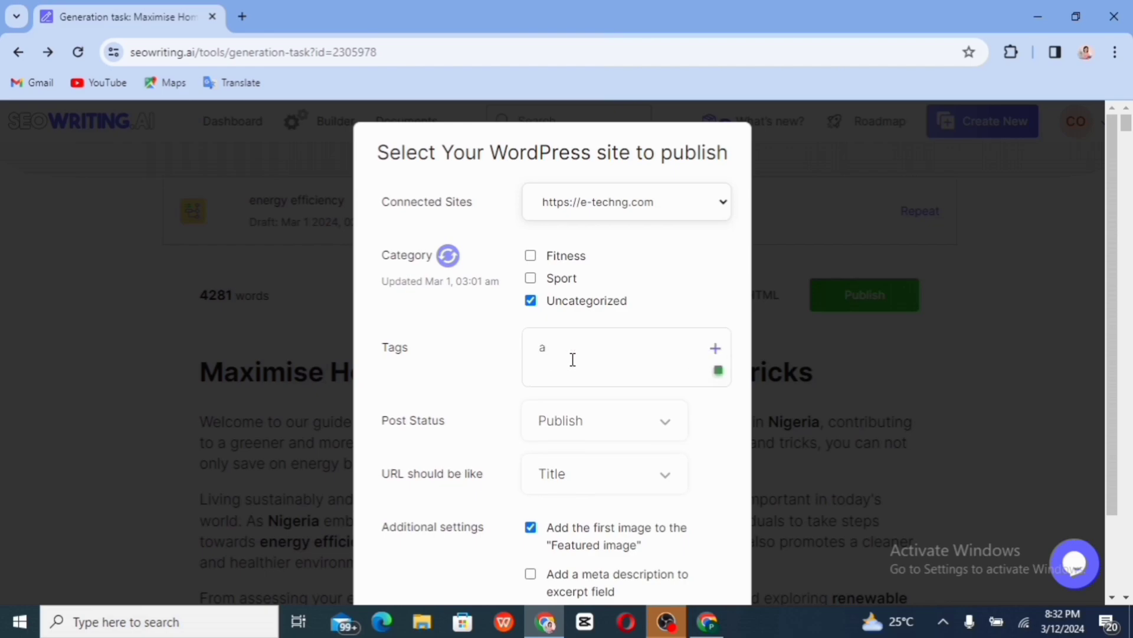
{"action": "type", "text": "ir conditioners"}
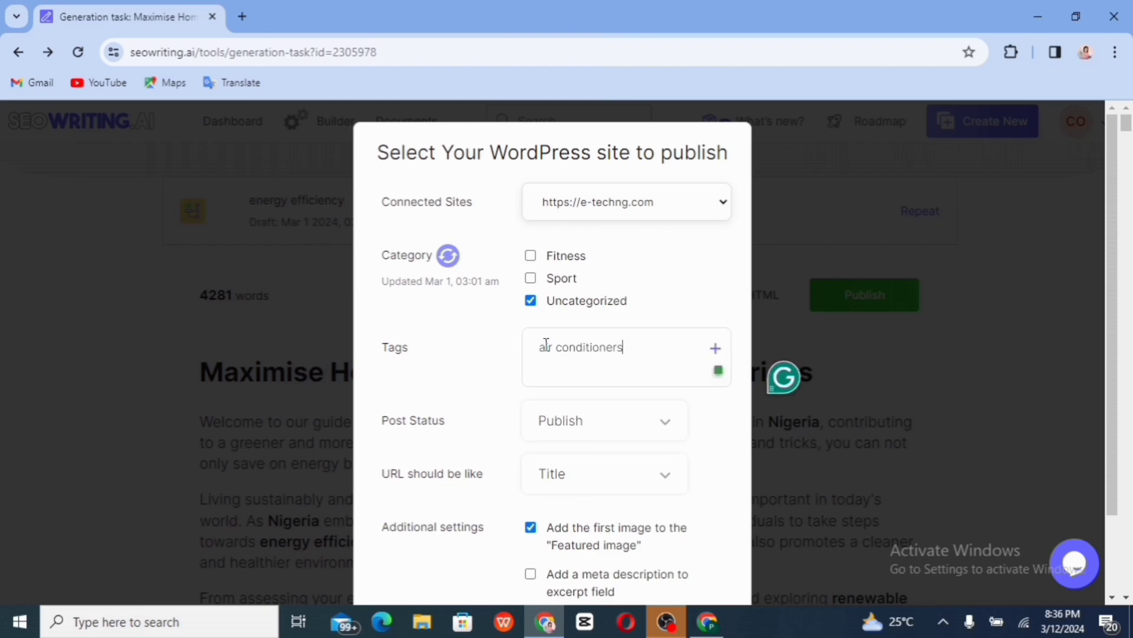
{"action": "key", "text": "Return"}
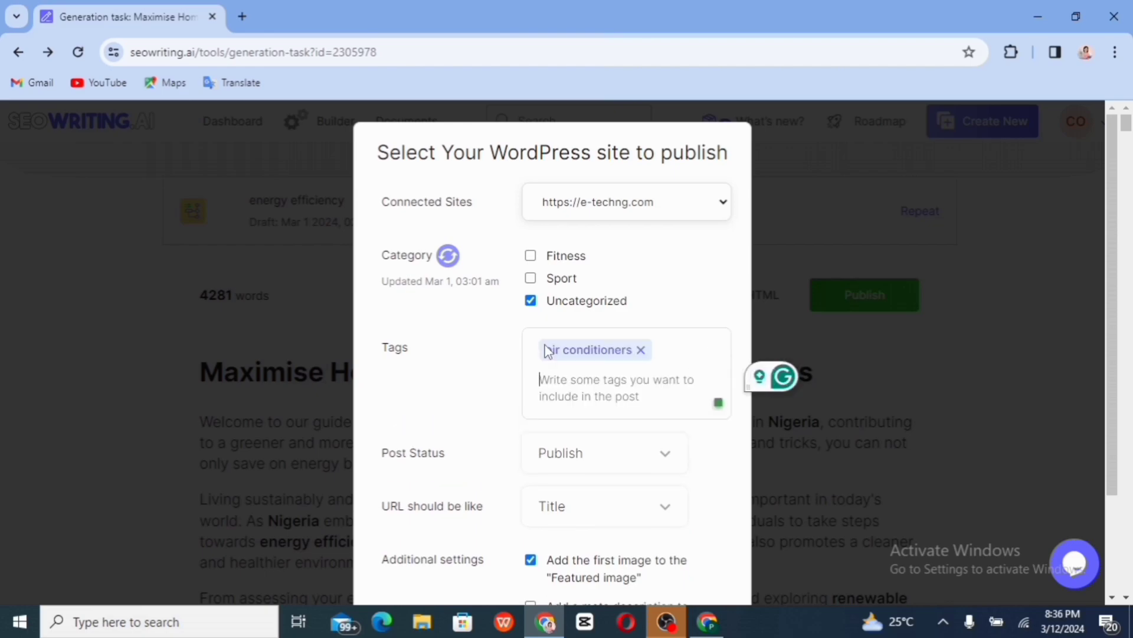
{"action": "type", "text": "ener"}
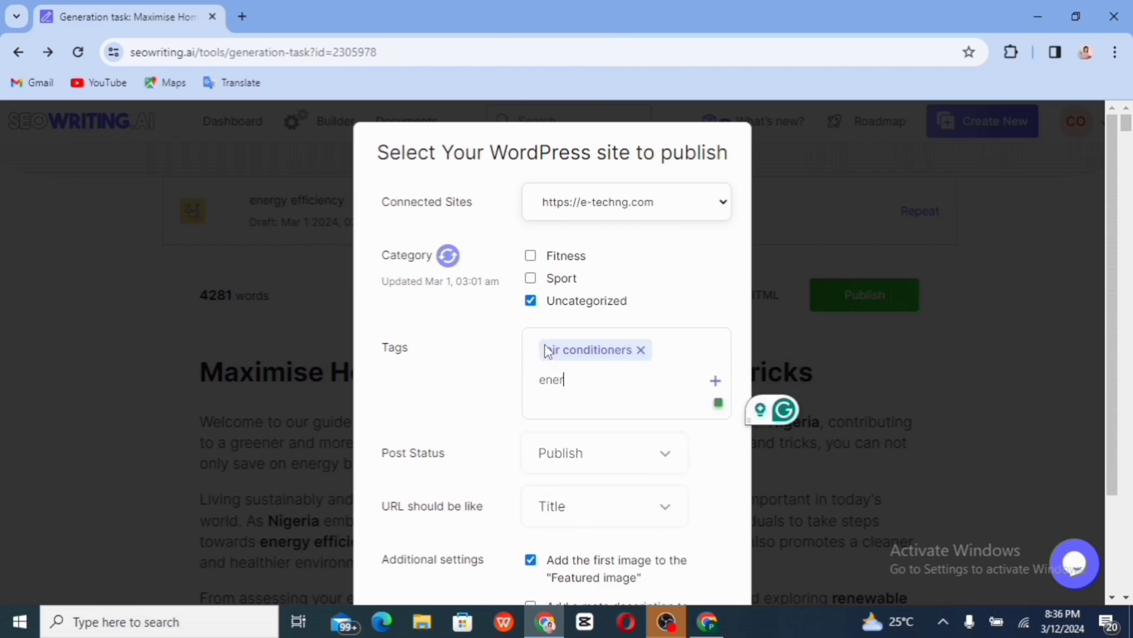
{"action": "type", "text": "gy efficiency"}
{"action": "key", "text": "Return"}
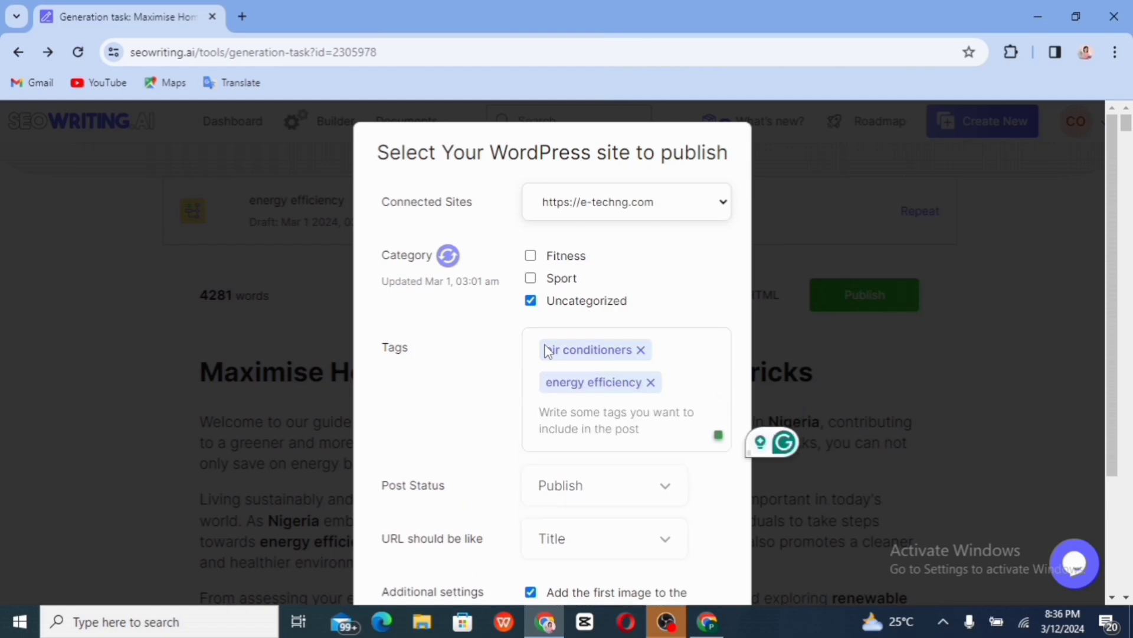
{"action": "type", "text": "nige"}
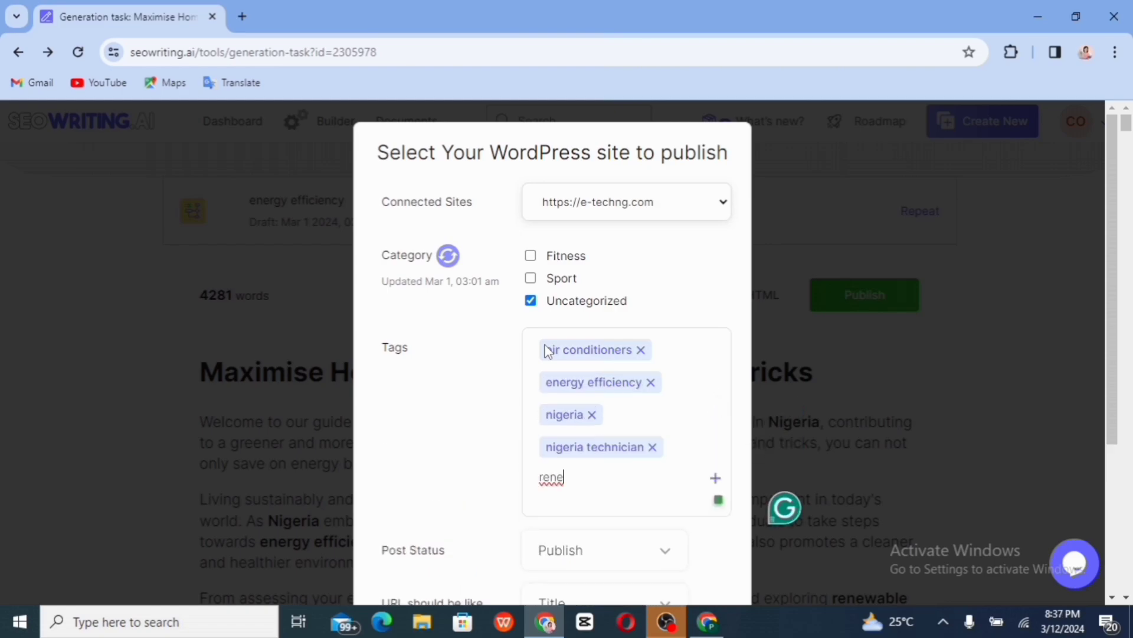
{"action": "type", "text": "wable energ"}
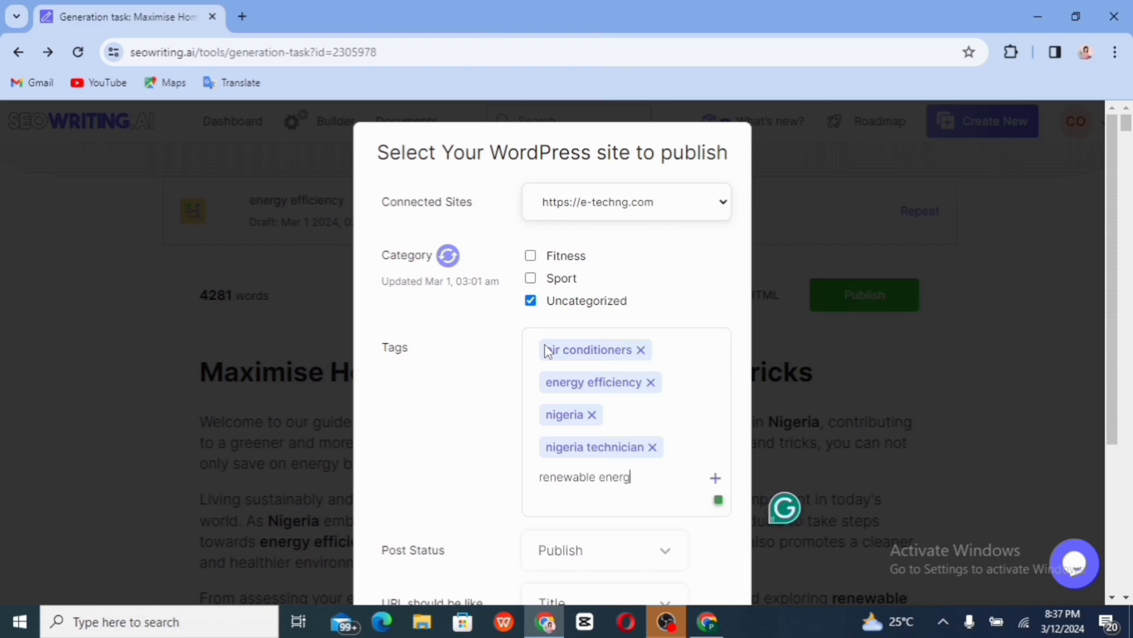
{"action": "type", "text": "y sources"}
{"action": "key", "text": "Return"}
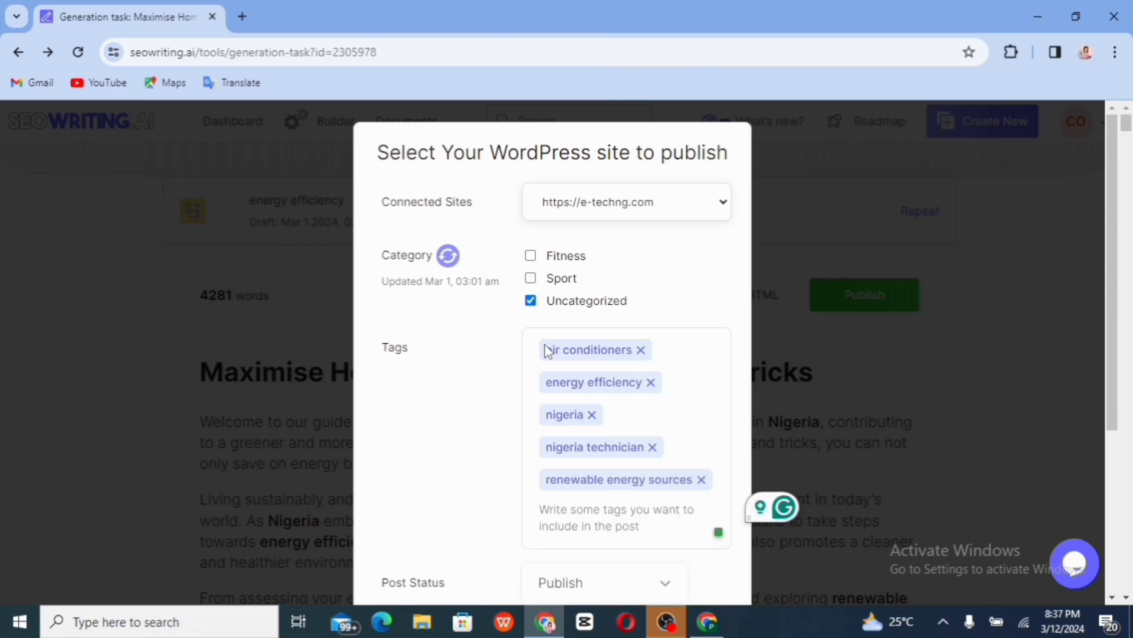
Keep the Title-based URL, add the meta description as excerpt, and publish to WordPress
{"action": "scroll", "coordinate": [479, 512], "scroll_direction": "down", "scroll_amount": 2}
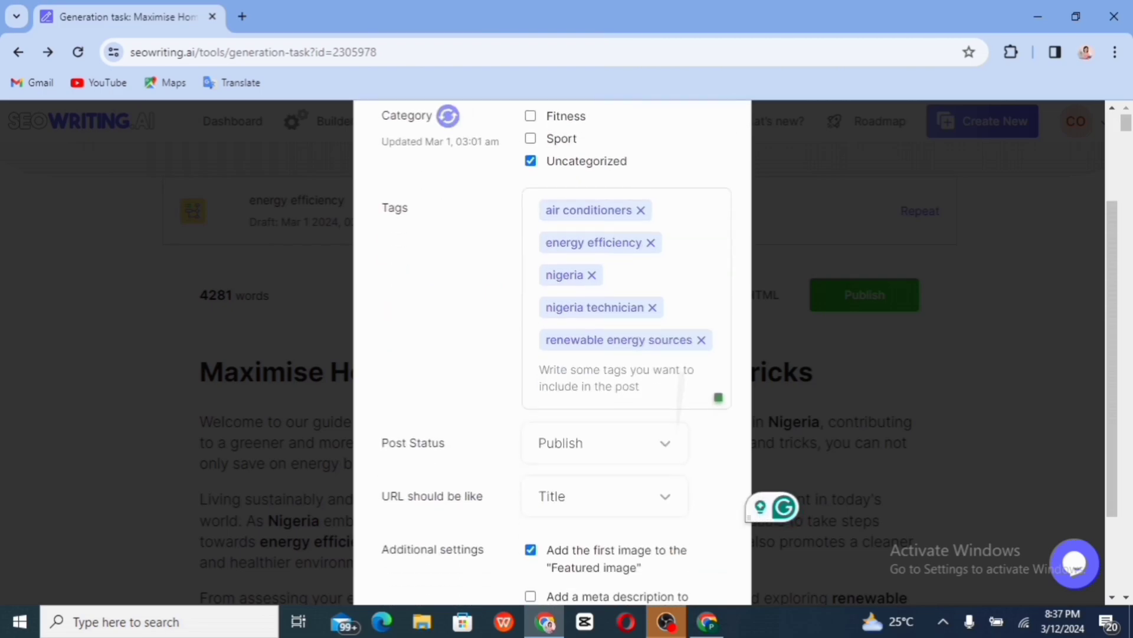
{"action": "scroll", "coordinate": [437, 472], "scroll_direction": "down", "scroll_amount": 1}
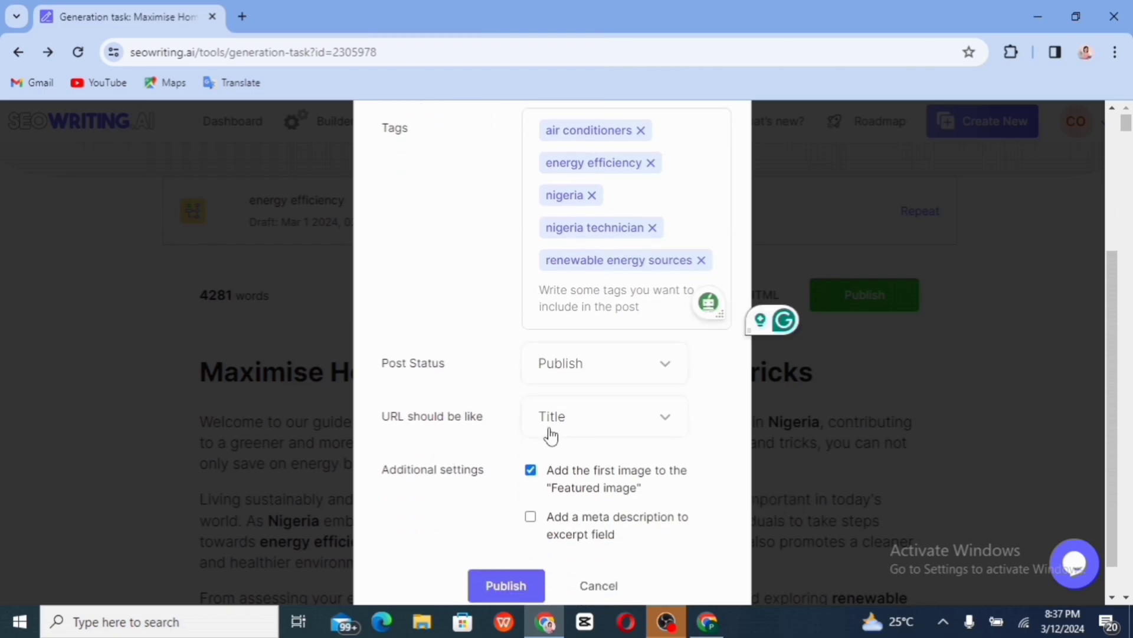
{"action": "left_click", "coordinate": [669, 421]}
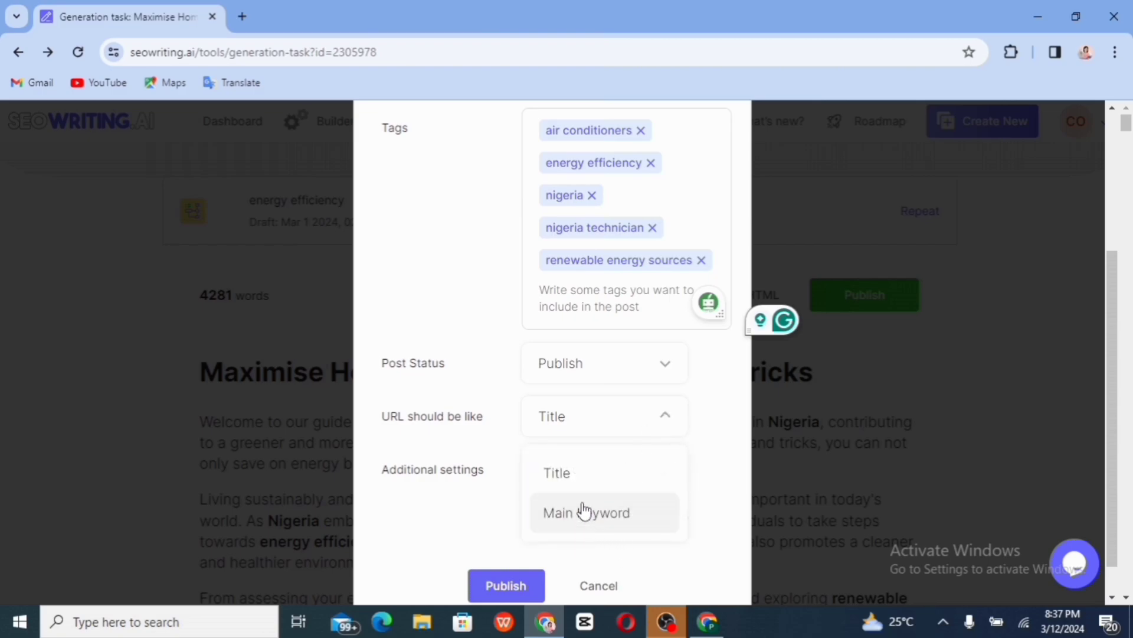
{"action": "left_click", "coordinate": [648, 430]}
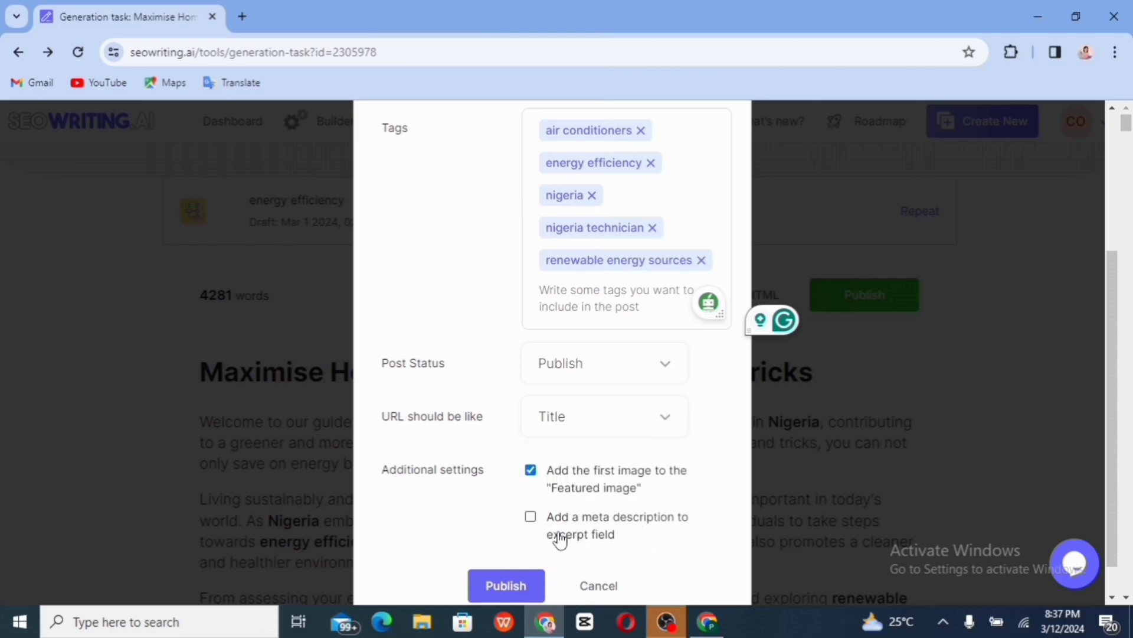
{"action": "left_click", "coordinate": [530, 517]}
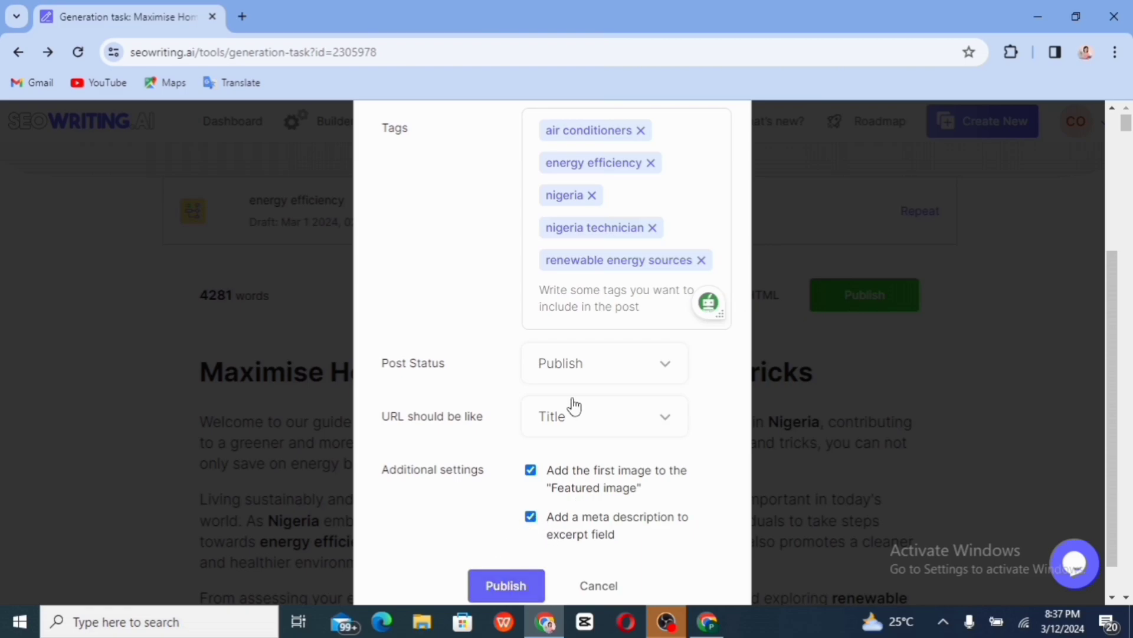
{"action": "left_click", "coordinate": [662, 372]}
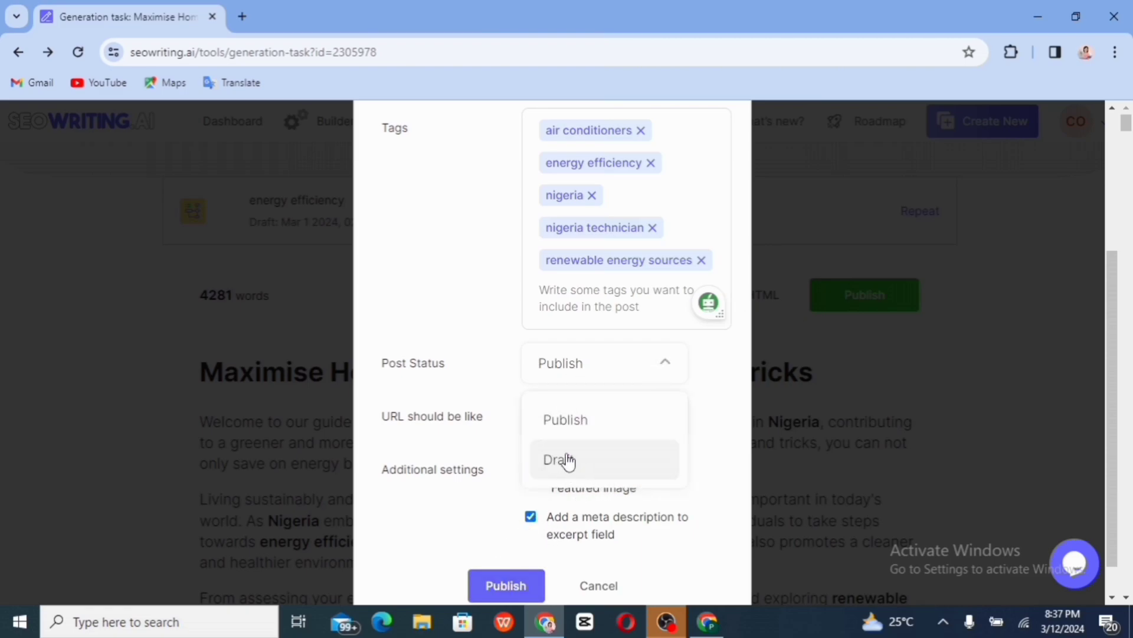
{"action": "left_click", "coordinate": [511, 585]}
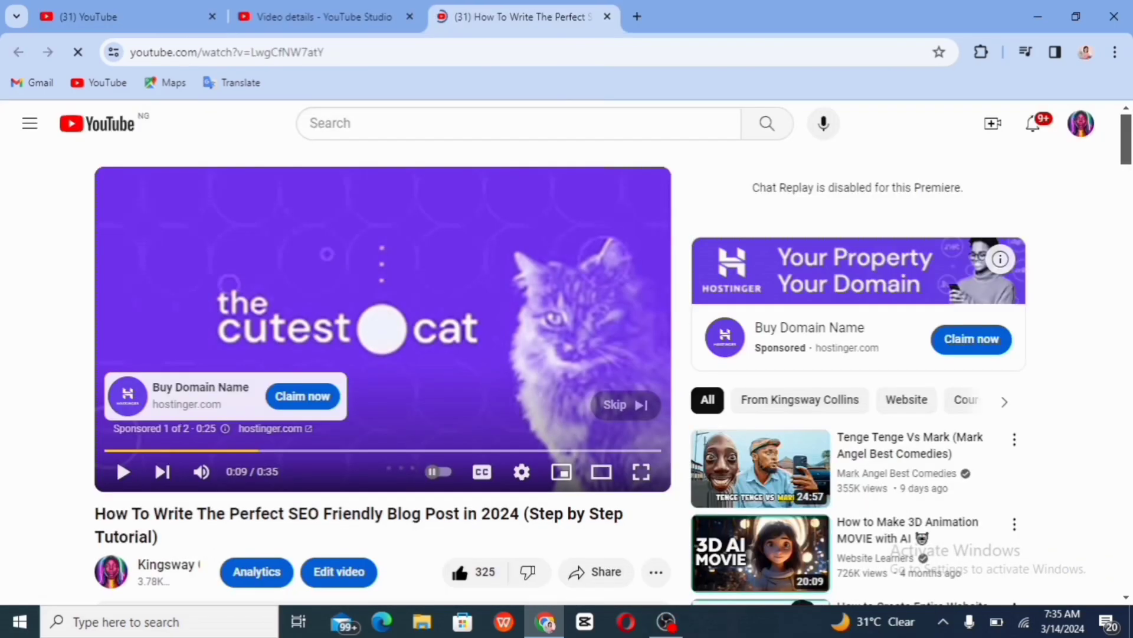
Expand the YouTube video's full description to reveal the SEOWriting signup link
{"action": "scroll", "coordinate": [383, 354], "scroll_direction": "down", "scroll_amount": 8}
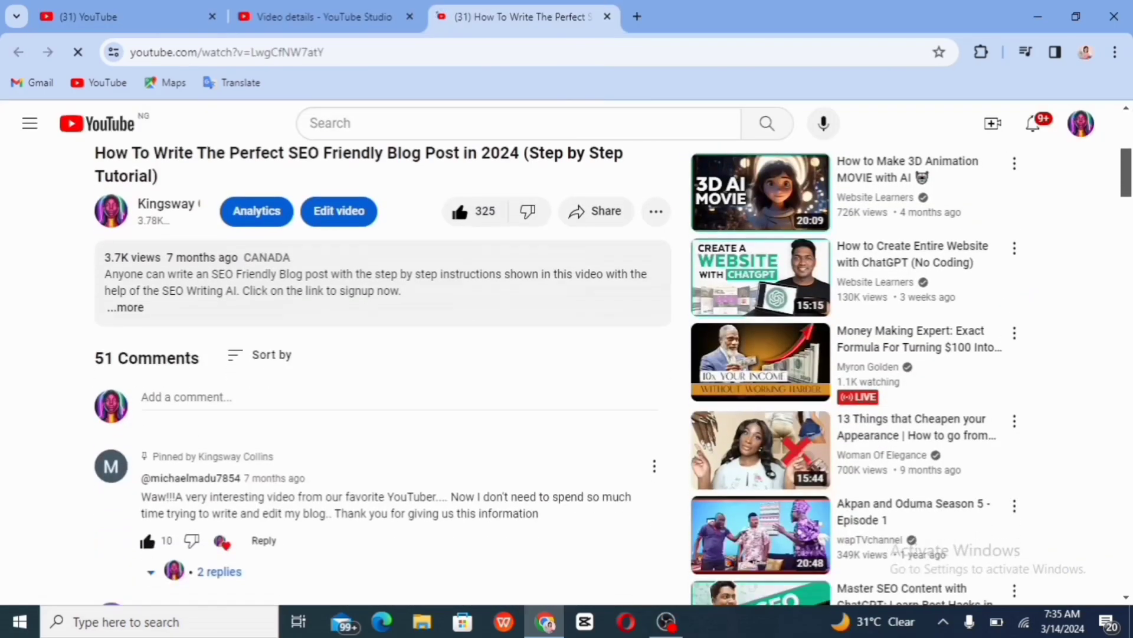
{"action": "scroll", "coordinate": [130, 334], "scroll_direction": "up", "scroll_amount": 3}
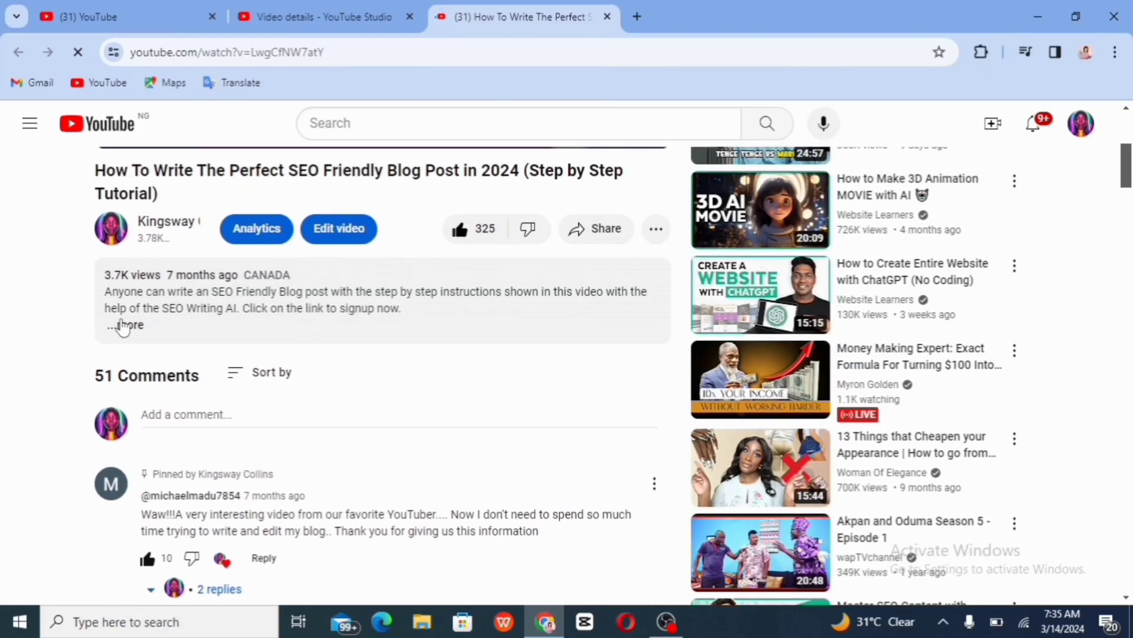
{"action": "left_click", "coordinate": [130, 326]}
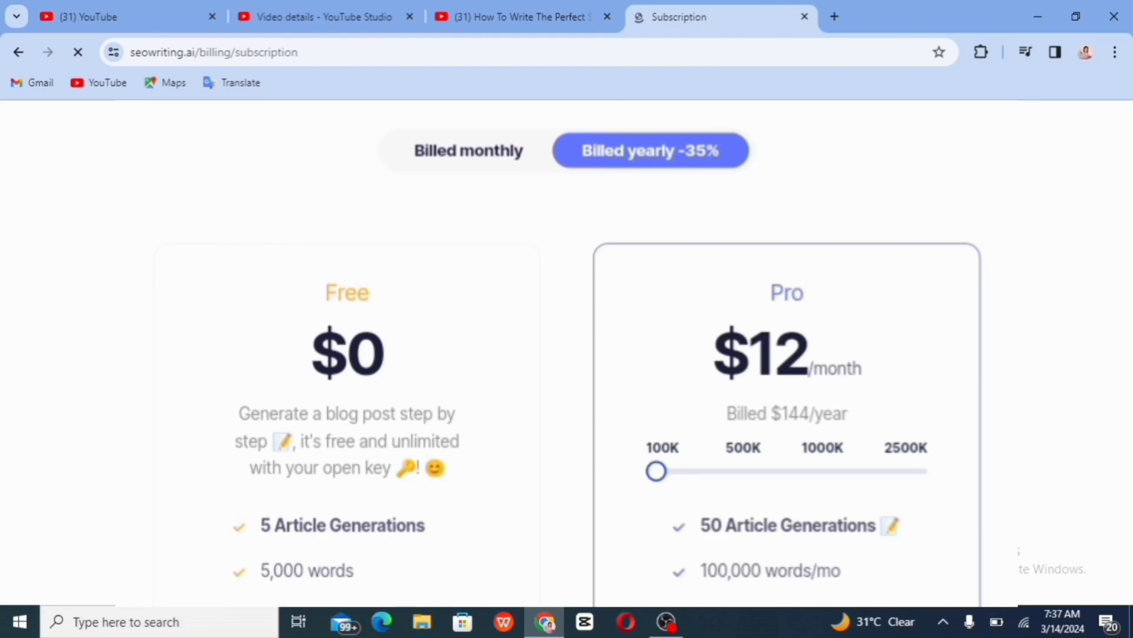
{"action": "scroll", "coordinate": [567, 354], "scroll_direction": "down", "scroll_amount": 3}
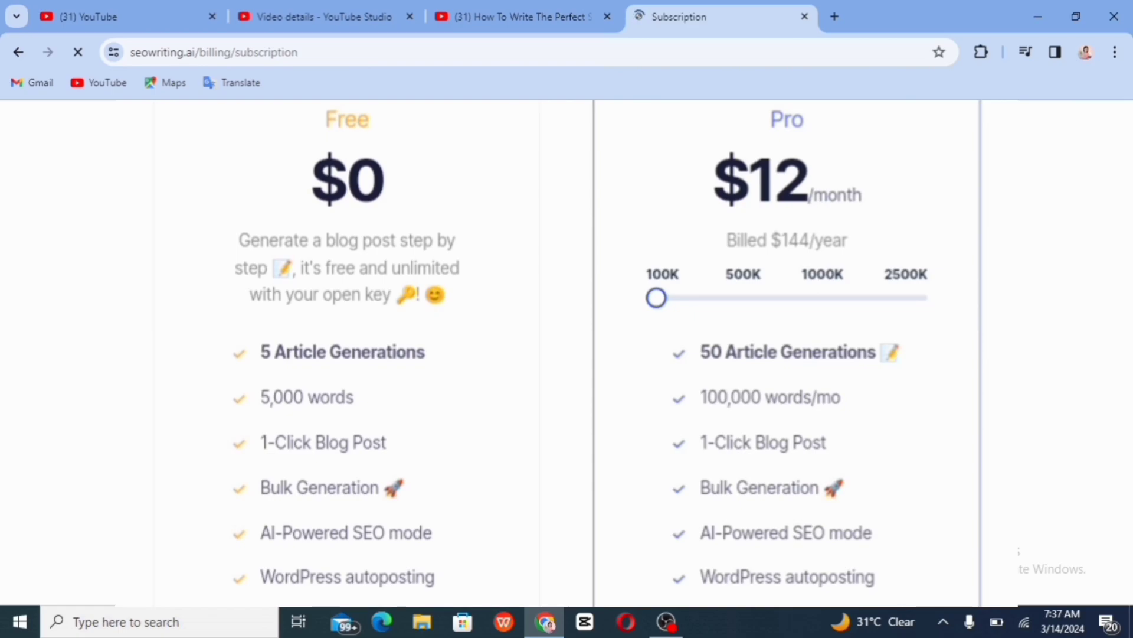
{"action": "scroll", "coordinate": [566, 354], "scroll_direction": "down", "scroll_amount": 5}
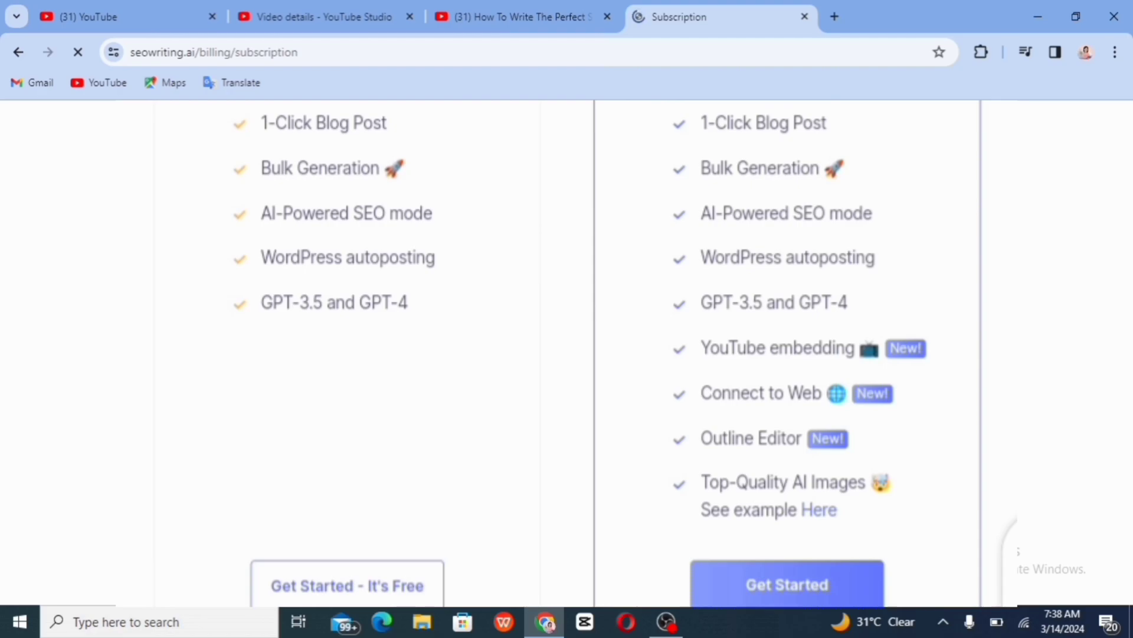
{"action": "scroll", "coordinate": [567, 354], "scroll_direction": "up", "scroll_amount": 6}
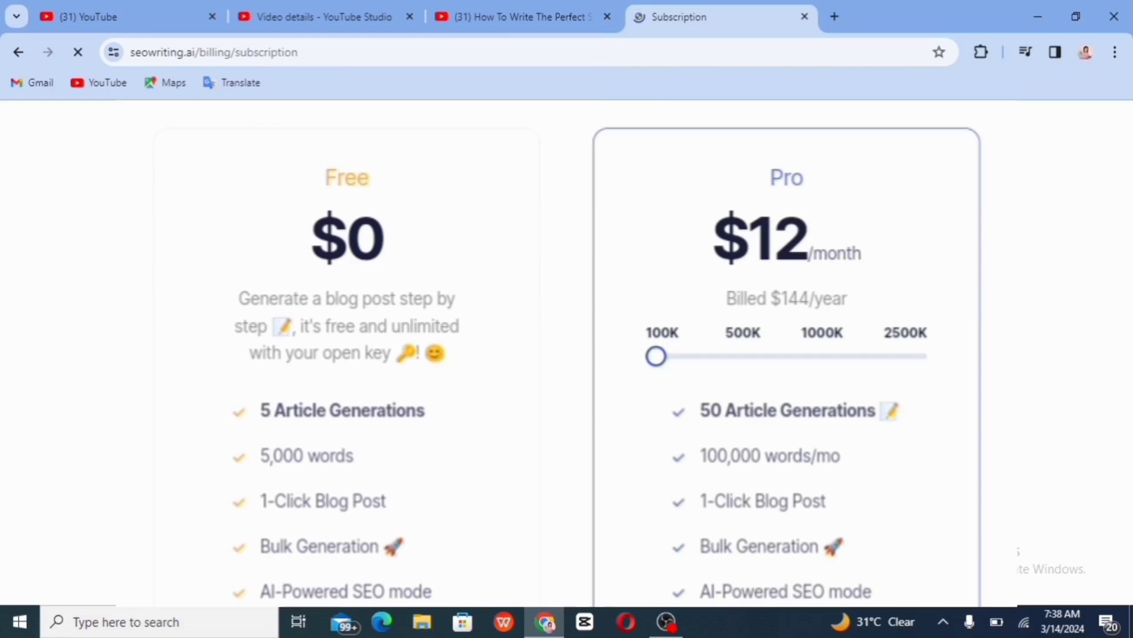
{"action": "scroll", "coordinate": [567, 354], "scroll_direction": "down", "scroll_amount": 3}
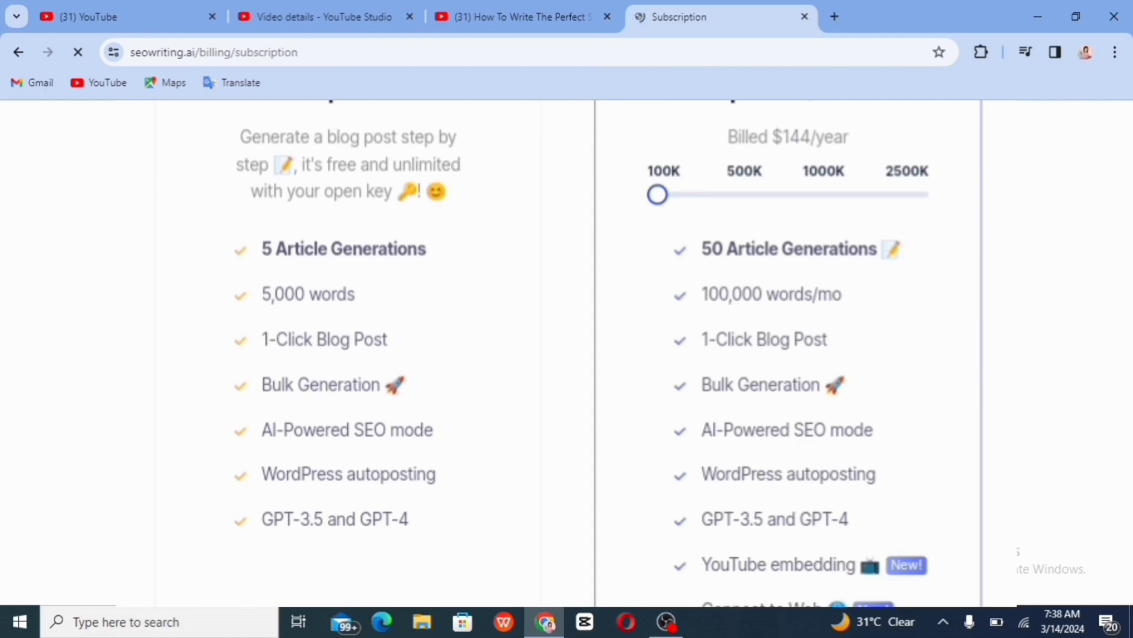
{"action": "scroll", "coordinate": [567, 354], "scroll_direction": "down", "scroll_amount": 6}
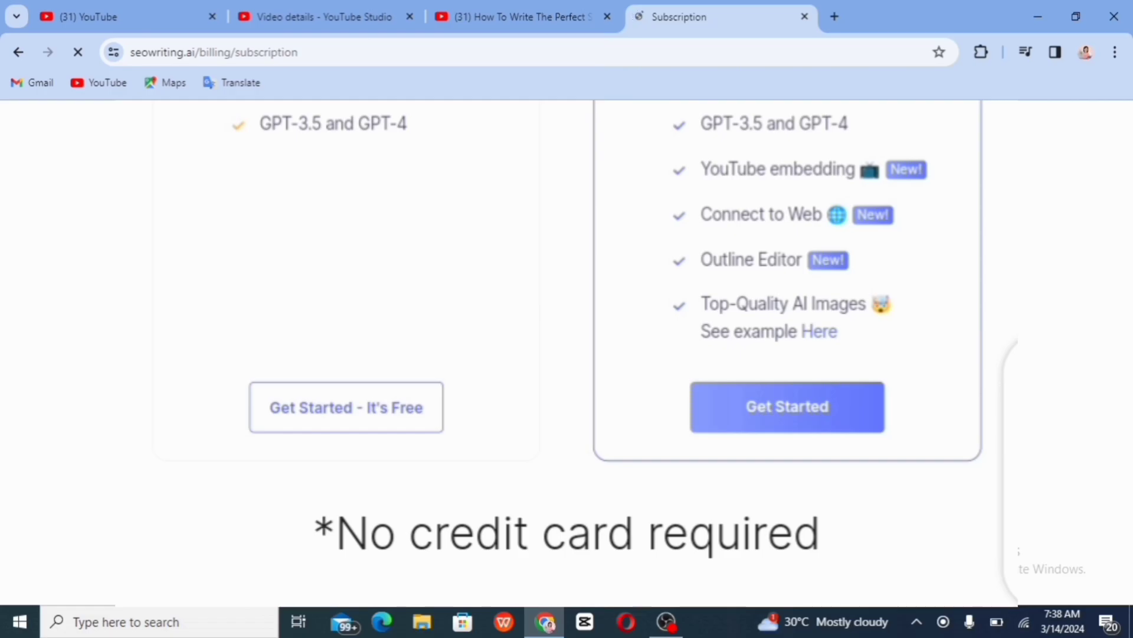
{"action": "scroll", "coordinate": [567, 354], "scroll_direction": "up", "scroll_amount": 8}
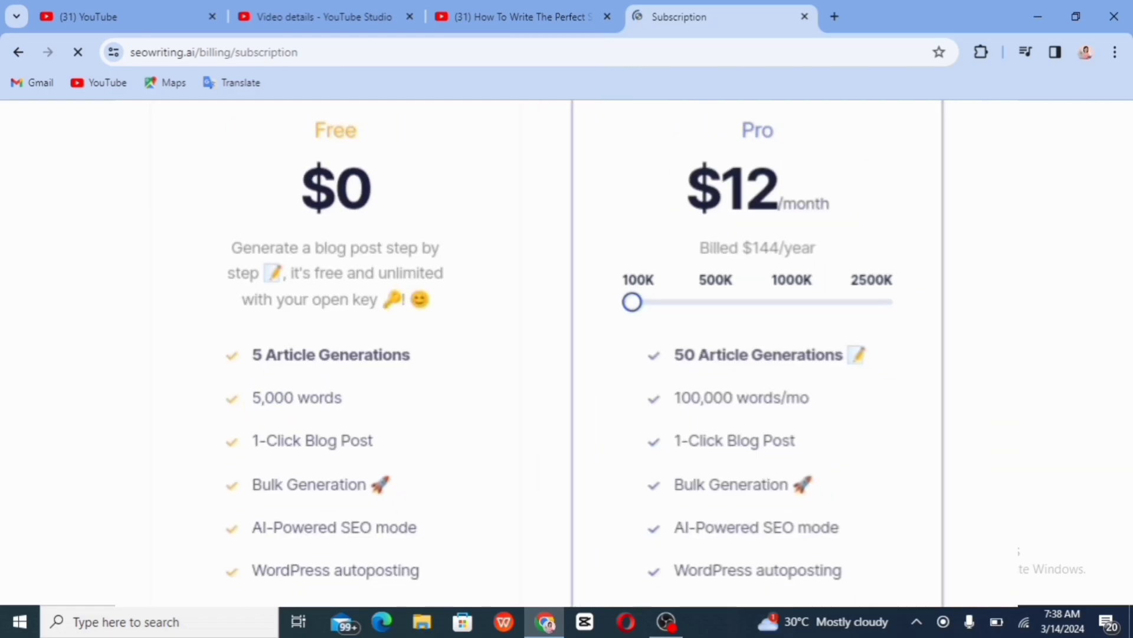